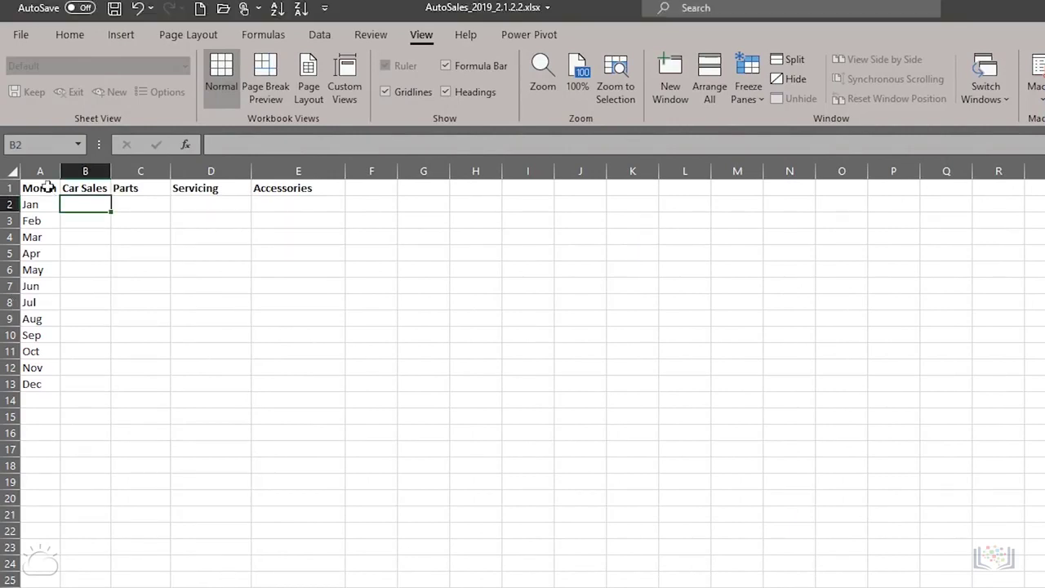
Try moving the headings in A1:E1 down to row 18, and undo the move.
left_click_drag(48, 187, 273, 187)
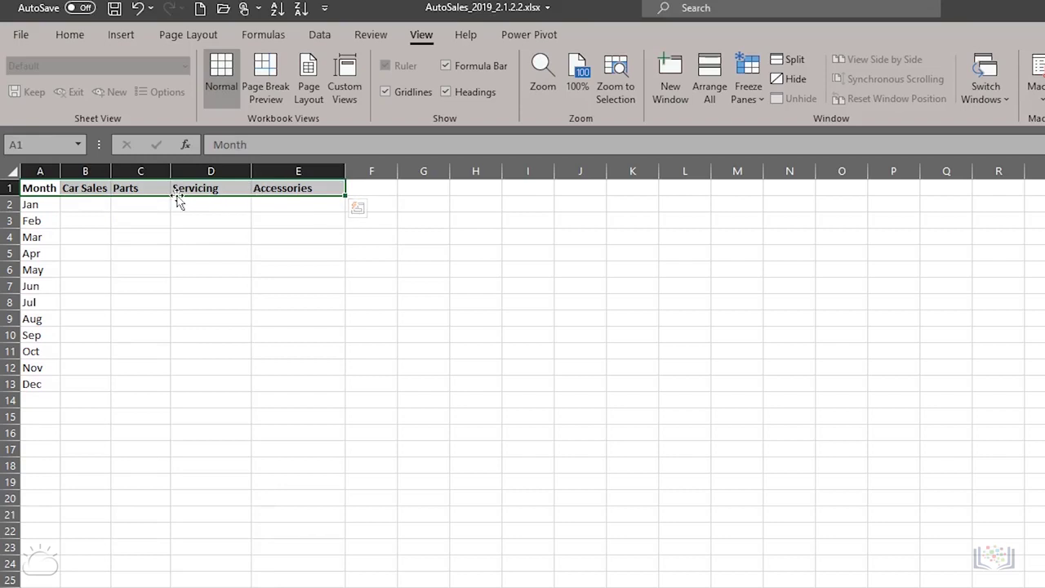
left_click_drag(178, 198, 136, 468)
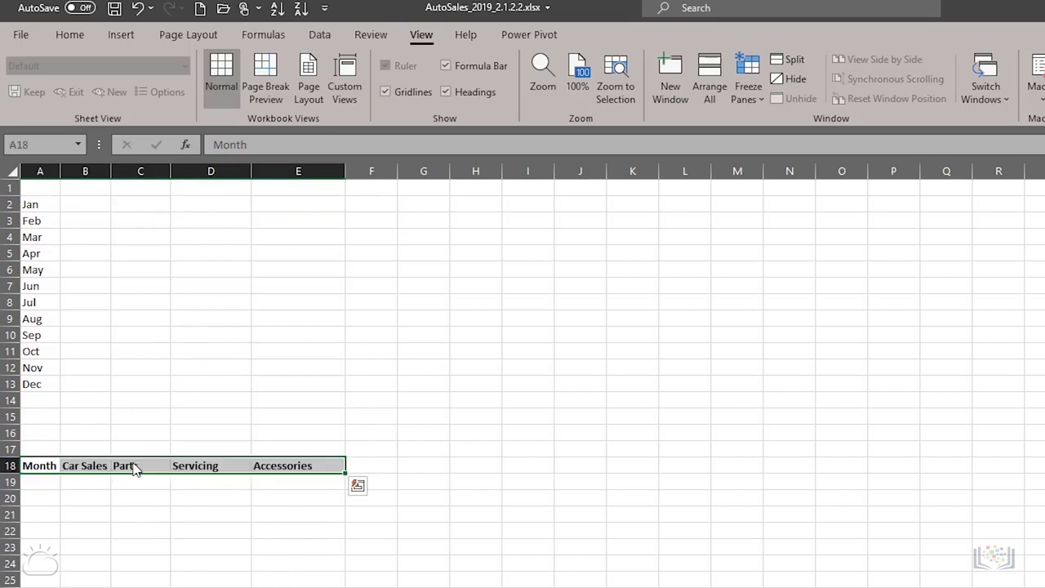
key("ctrl+z")
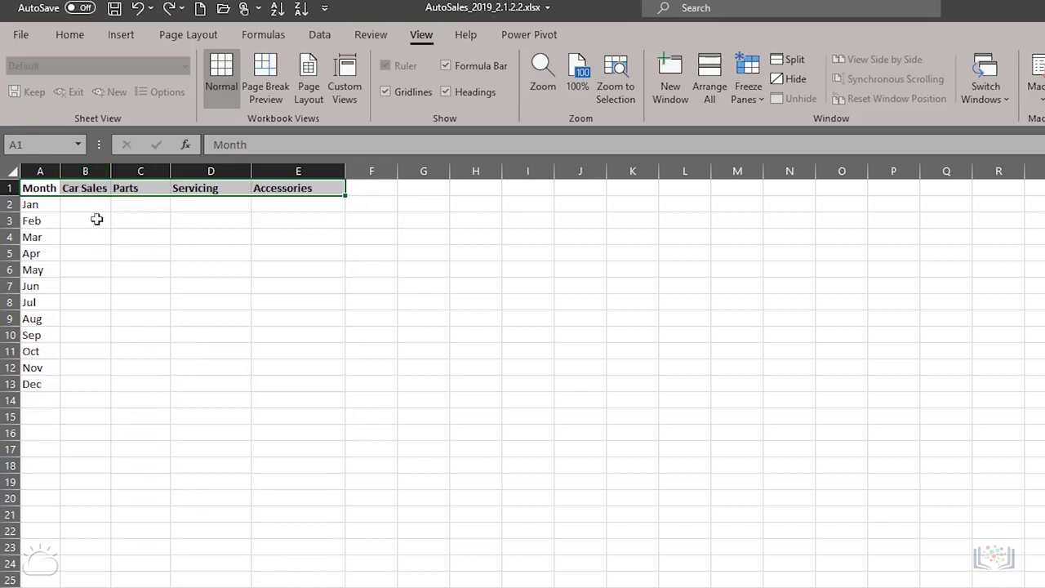
Copy the selected headings from row 1 to A18:E18, leaving the originals in place.
key("ctrl")
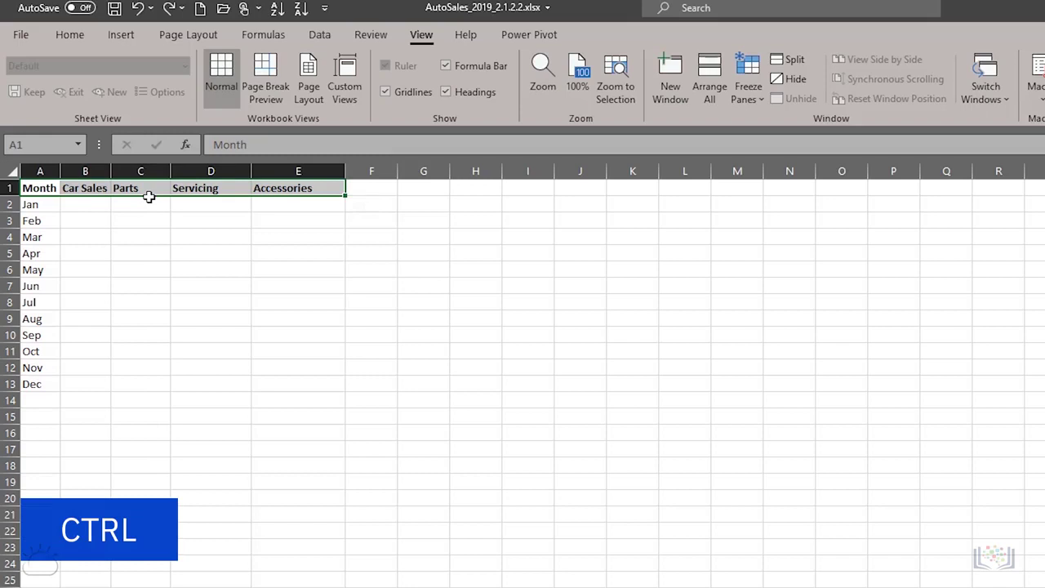
left_click_drag(149, 197, 141, 465)
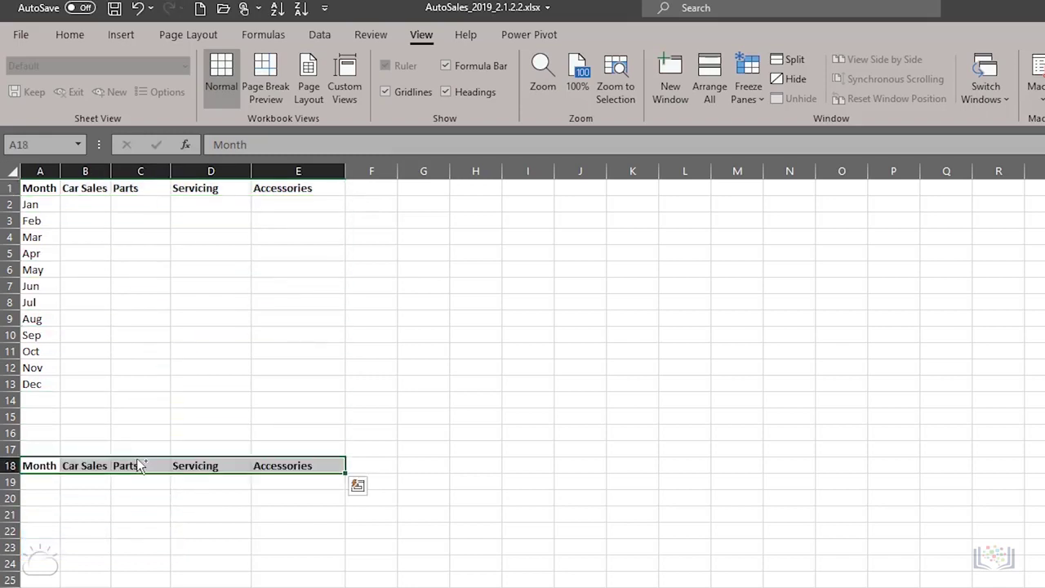
Copy the months Jan to Dec in A2:A13 and paste them starting at A19, under the copied Month heading.
left_click(41, 204)
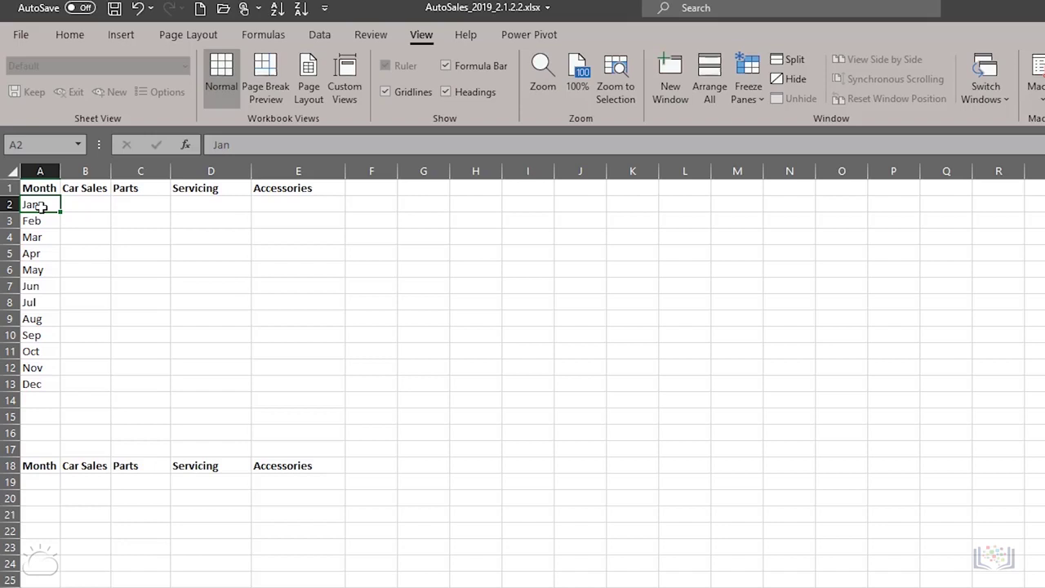
key("shift+Down")
key("shift+Down")
key("shift+Down")
key("shift+Down")
key("shift+Down")
key("shift+Down")
key("shift+Down")
key("shift+Down")
key("shift+Down")
key("shift+Down")
key("shift+Down")
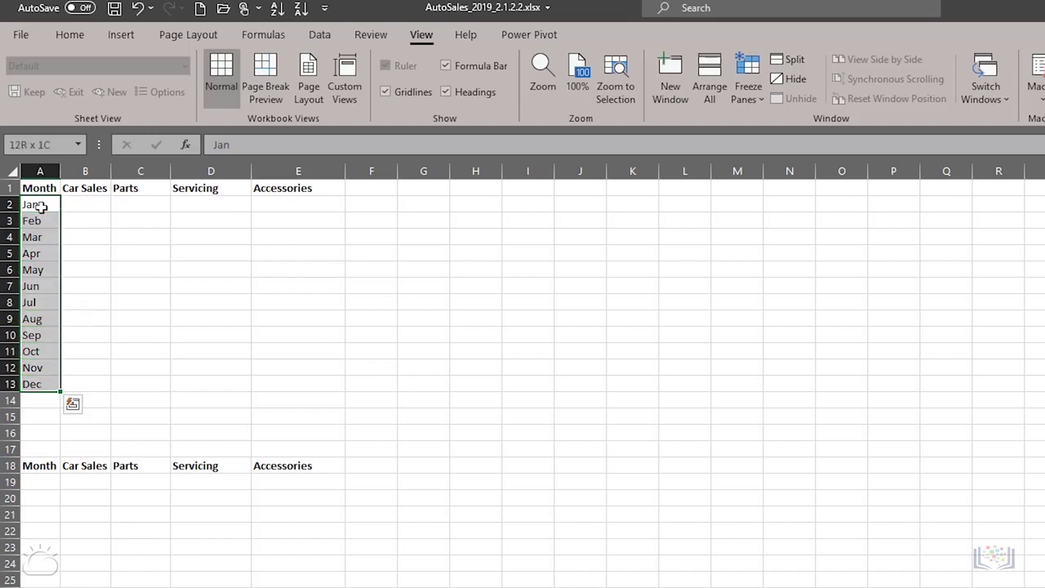
right_click(41, 207)
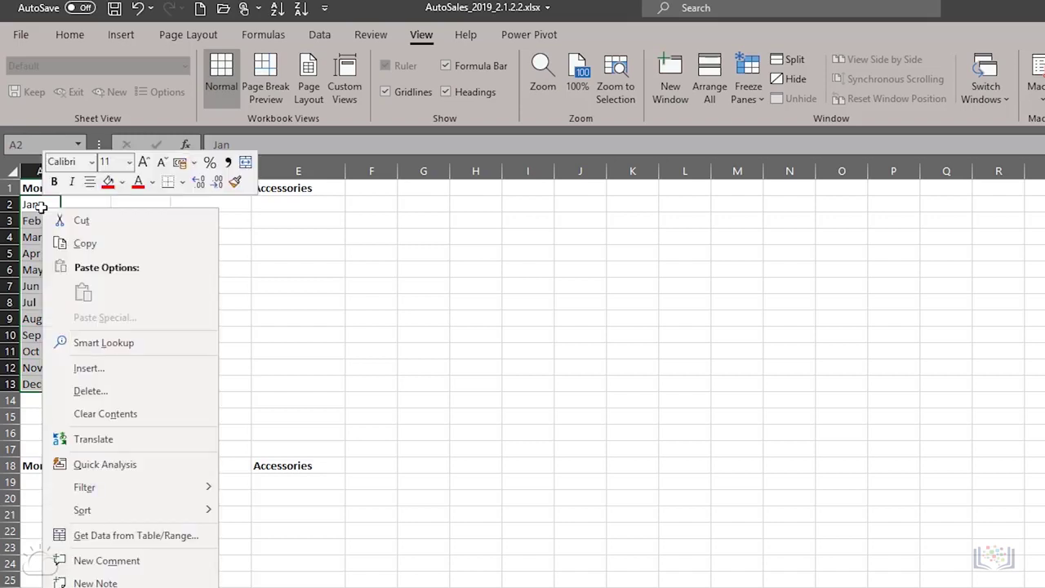
left_click(81, 248)
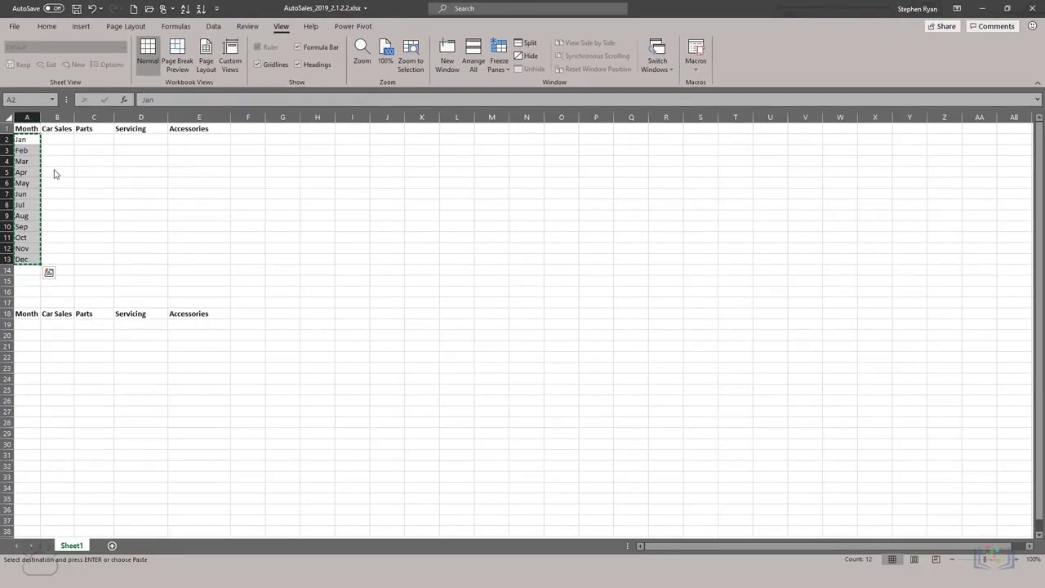
left_click(31, 325)
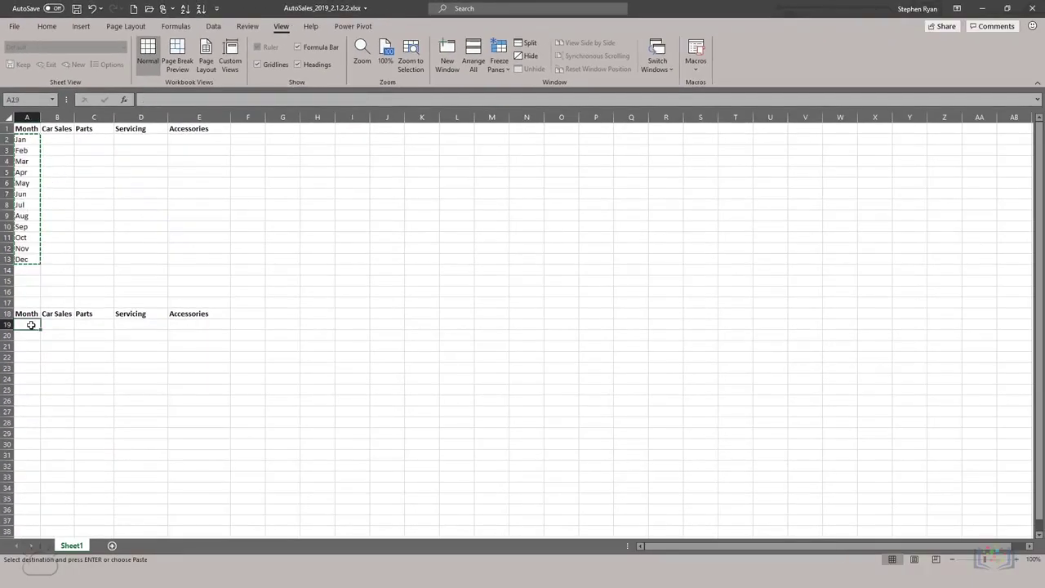
right_click(31, 325)
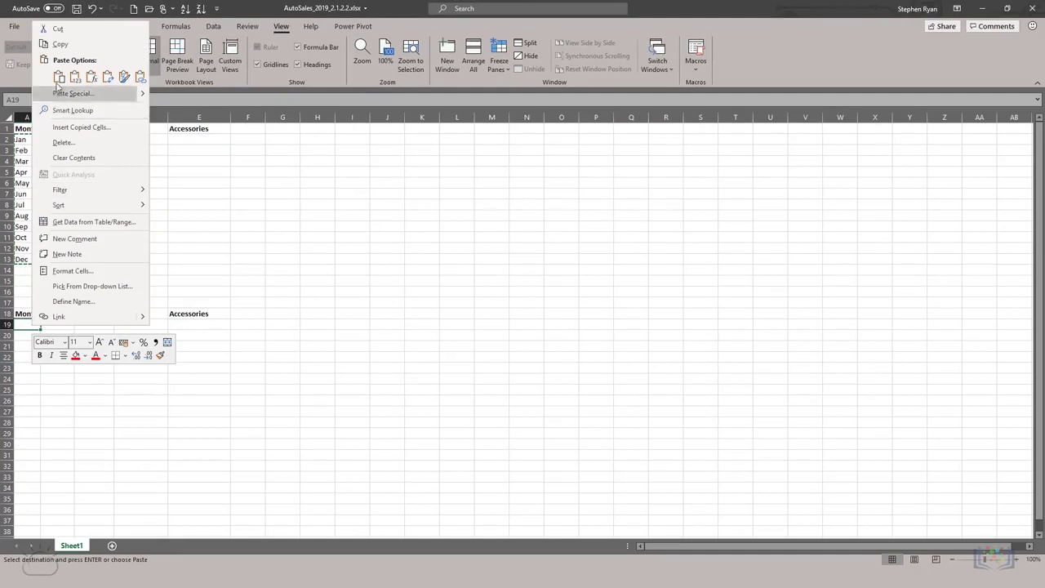
left_click(55, 75)
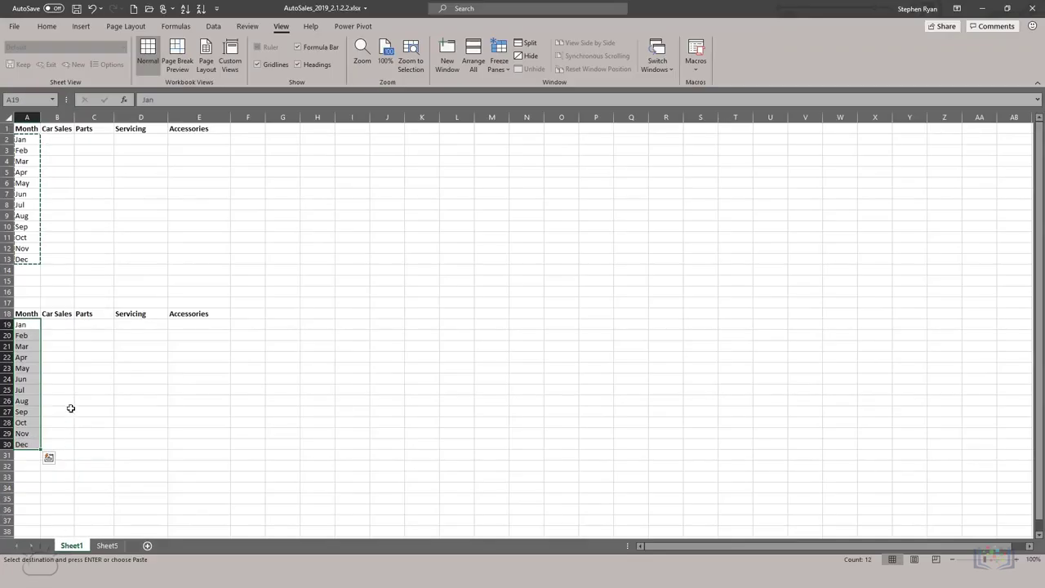
Copy the headings in A1:E1 of Sheet1 and paste them into Sheet5 starting at A1.
key("ctrl+c")
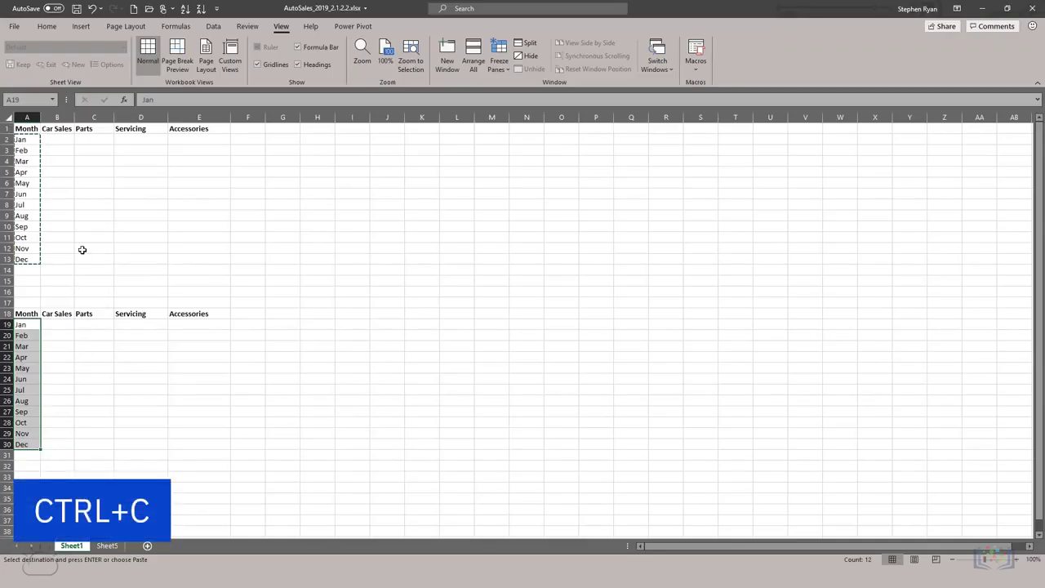
left_click(33, 129)
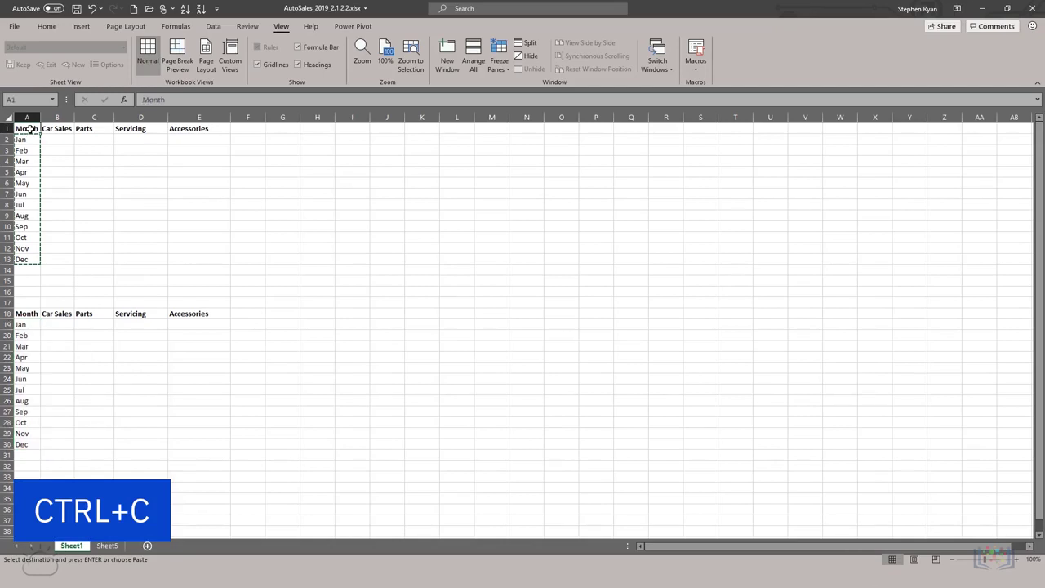
left_click_drag(33, 130, 181, 130)
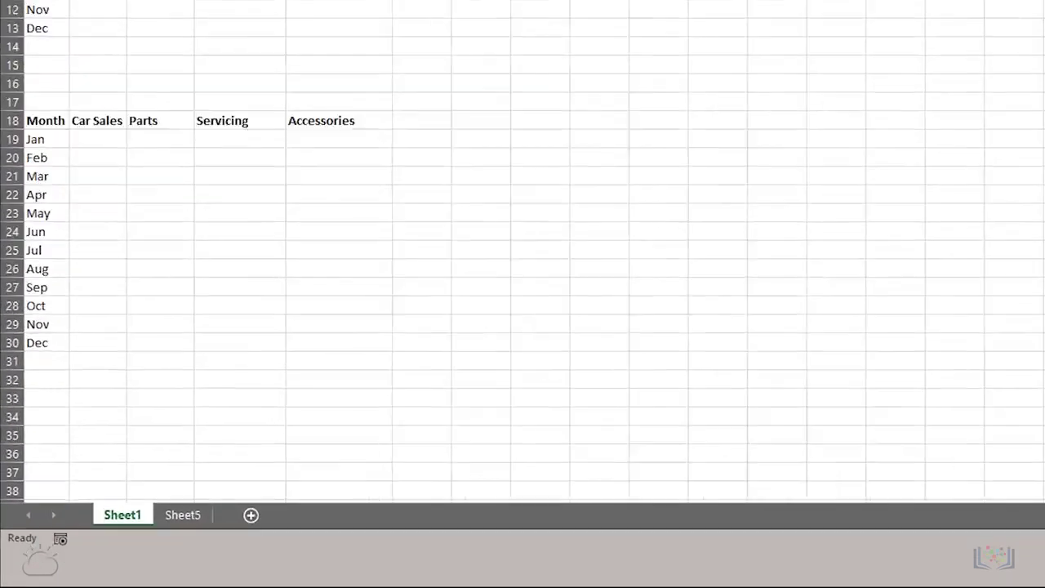
left_click(107, 546)
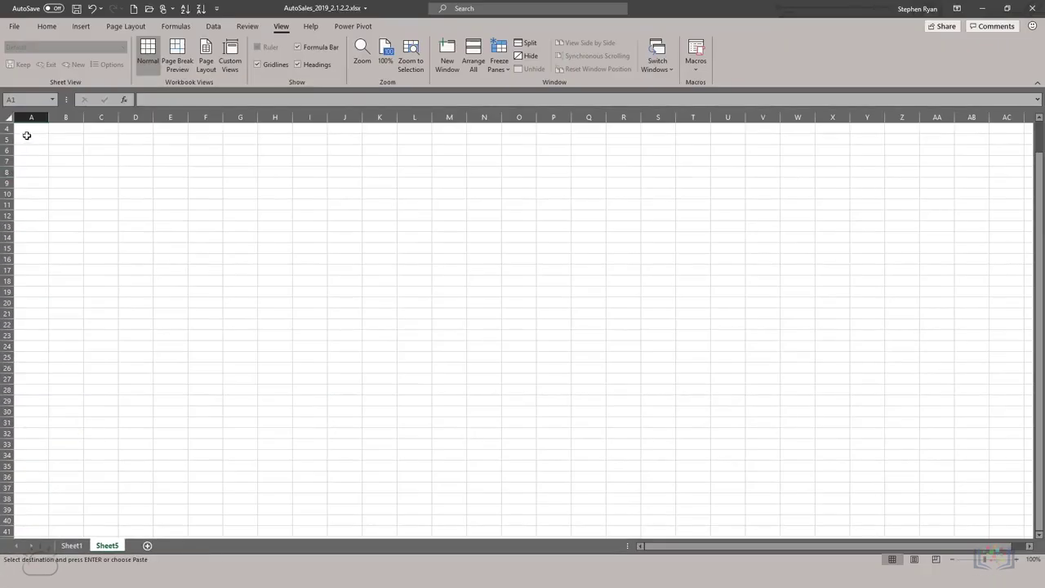
scroll(27, 128, "up", 1)
key("ctrl+v")
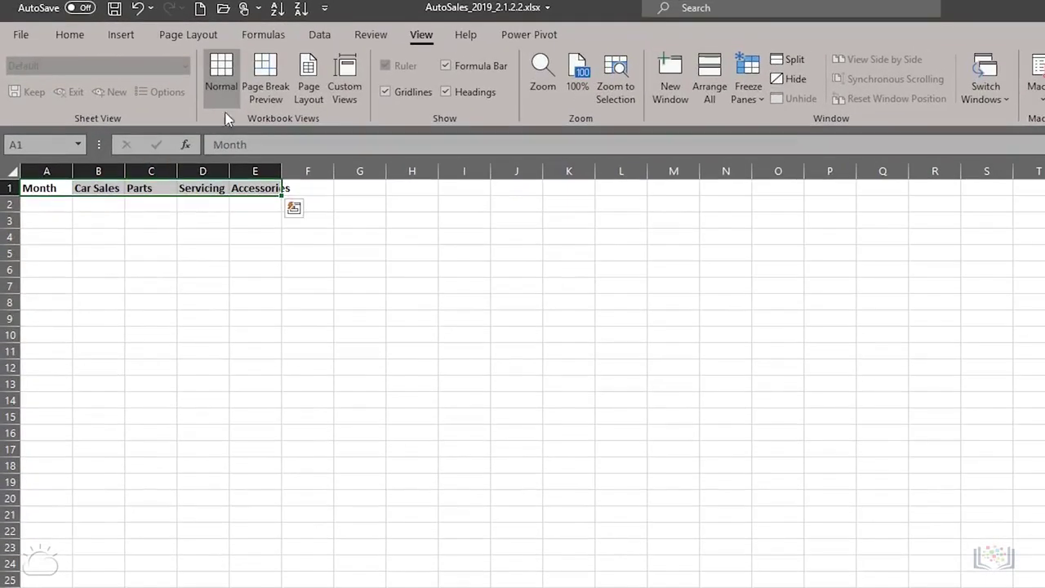
Undo the heading paste in Sheet5 and paste the headings again with the source column widths kept.
left_click(139, 10)
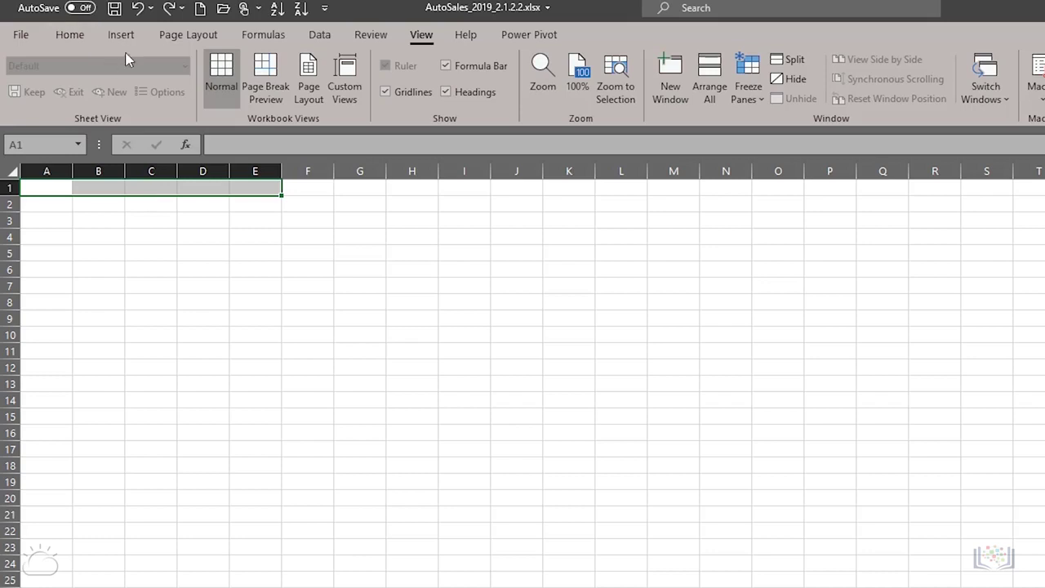
left_click(69, 36)
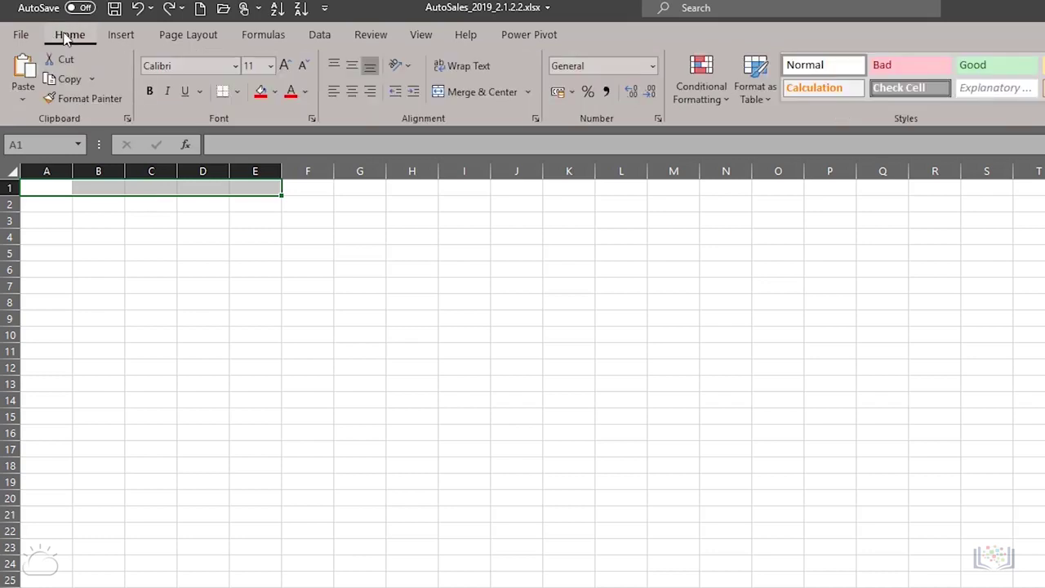
left_click(24, 99)
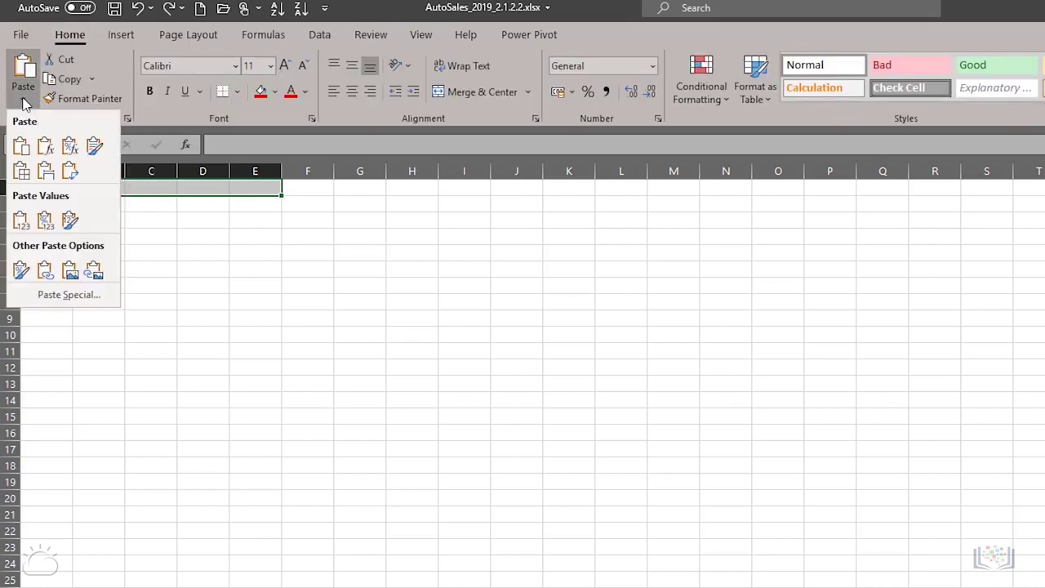
left_click(45, 175)
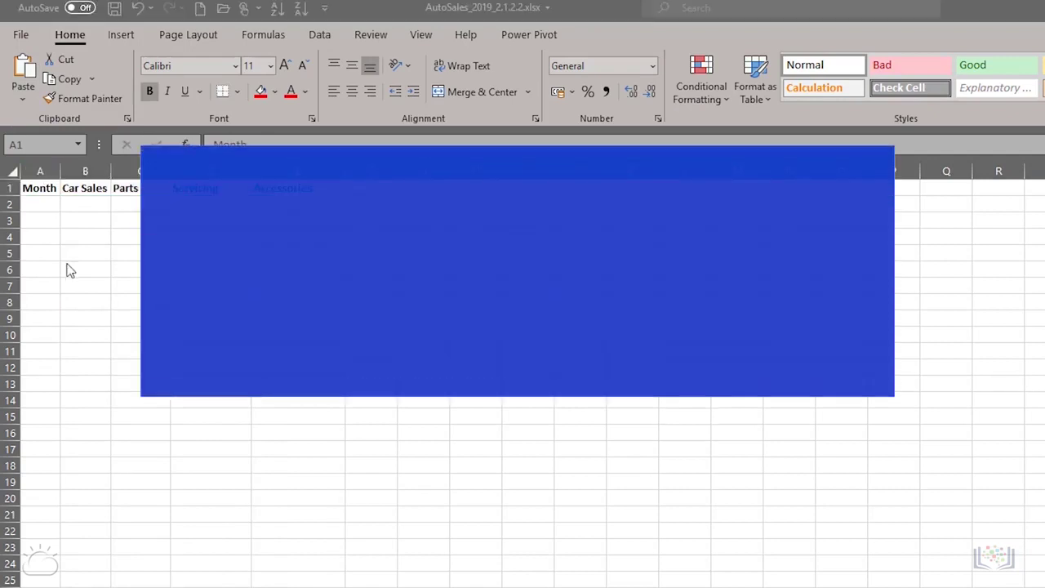
Enter Jan in A2 and fill the month series down to Dec in A13.
left_click(41, 207)
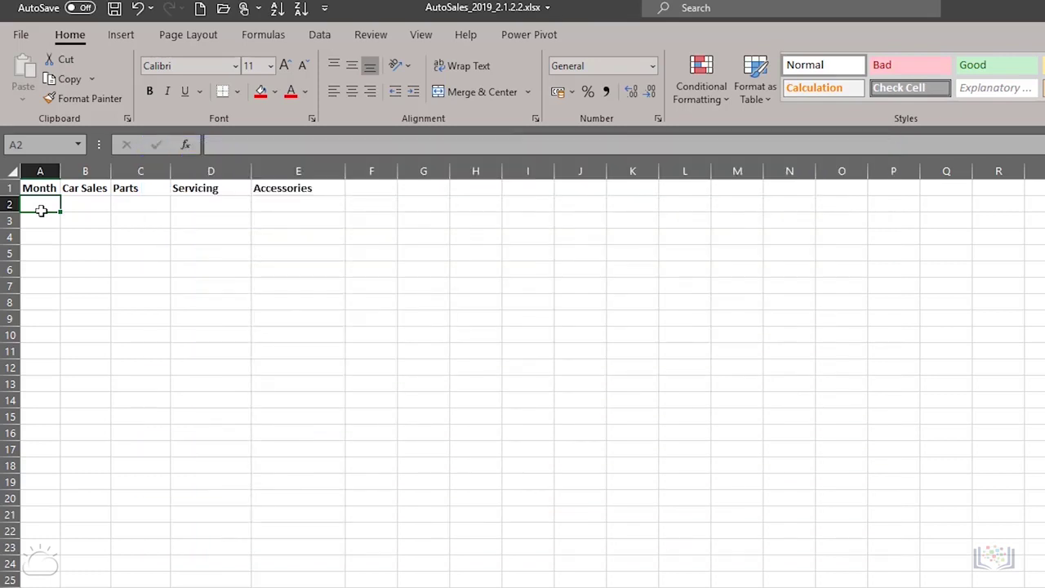
type("Jan")
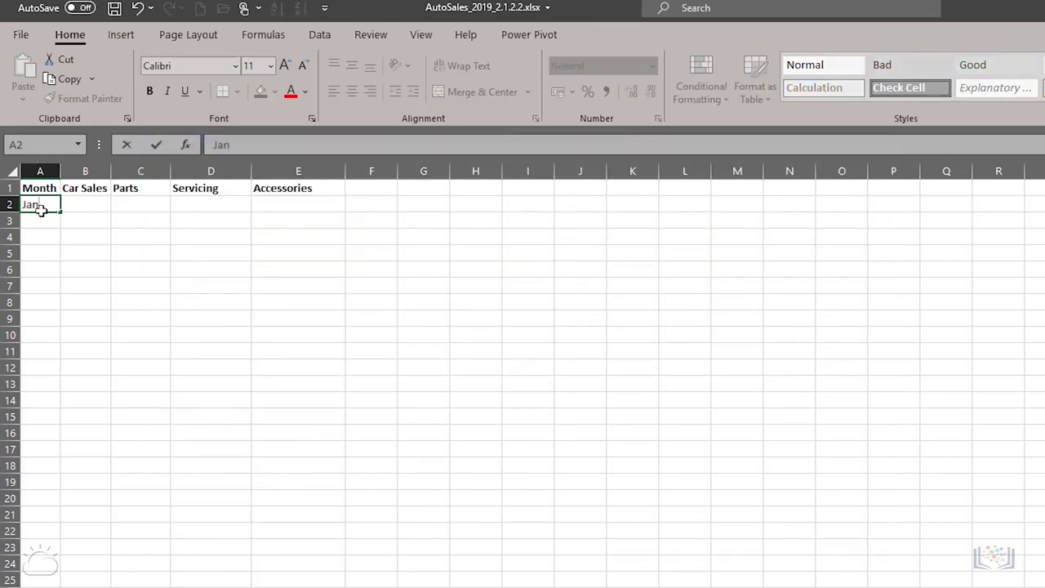
key("ctrl+Return")
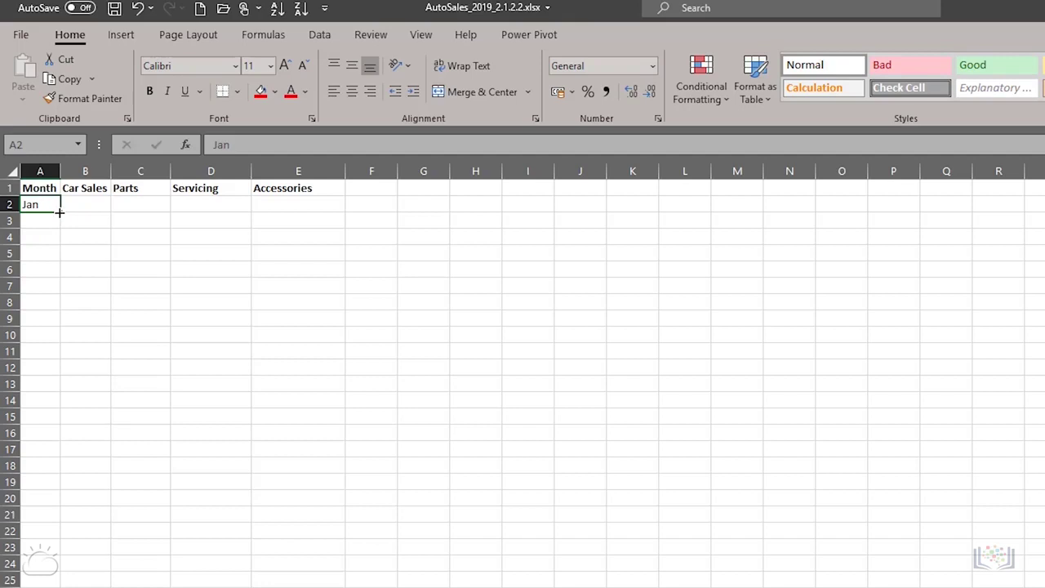
left_click_drag(59, 211, 47, 391)
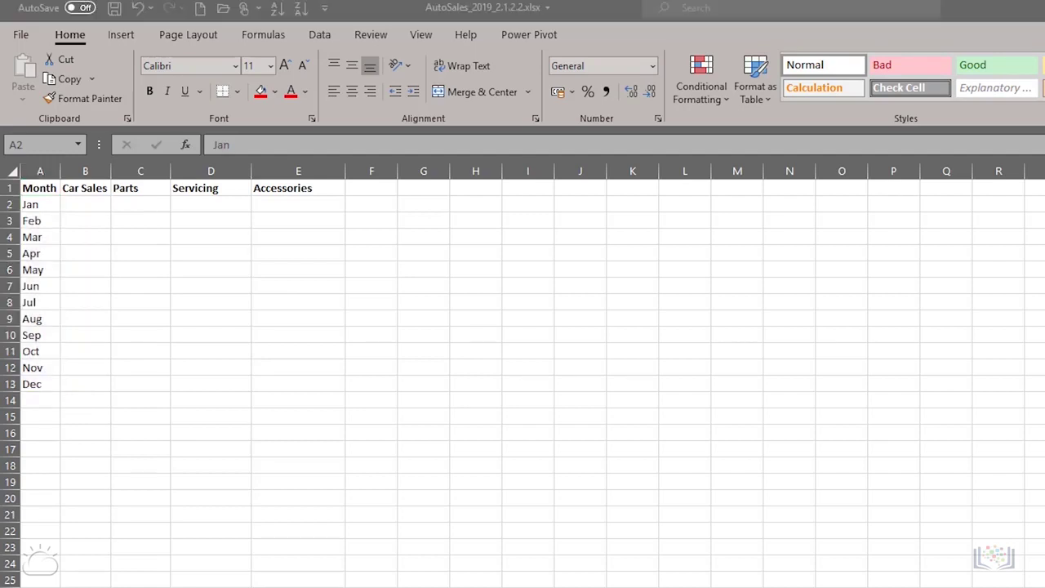
Enter Mon in A16 and try filling the weekday series down to A22, undoing only the fill.
left_click(58, 437)
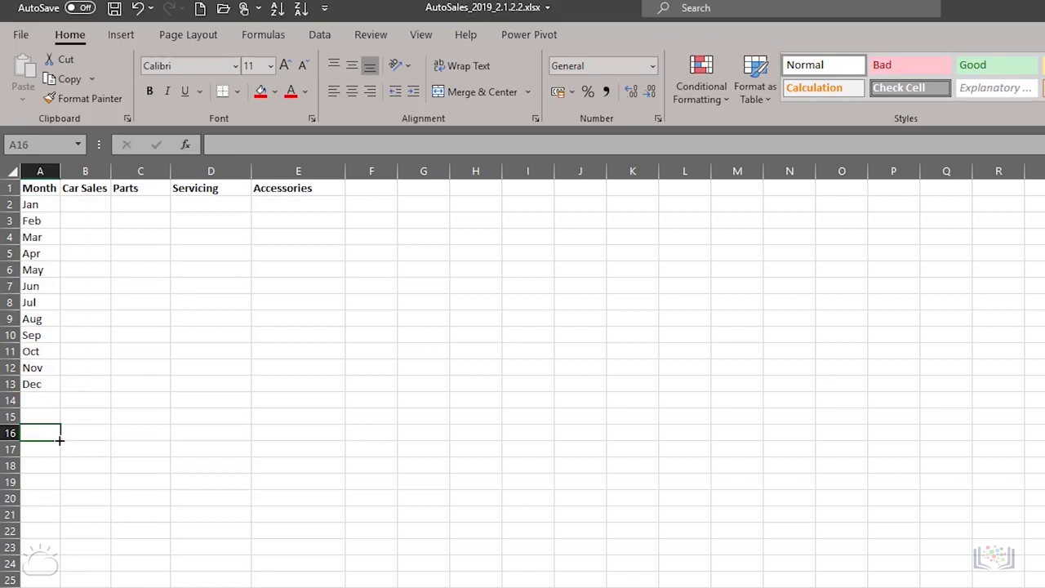
type("Mon")
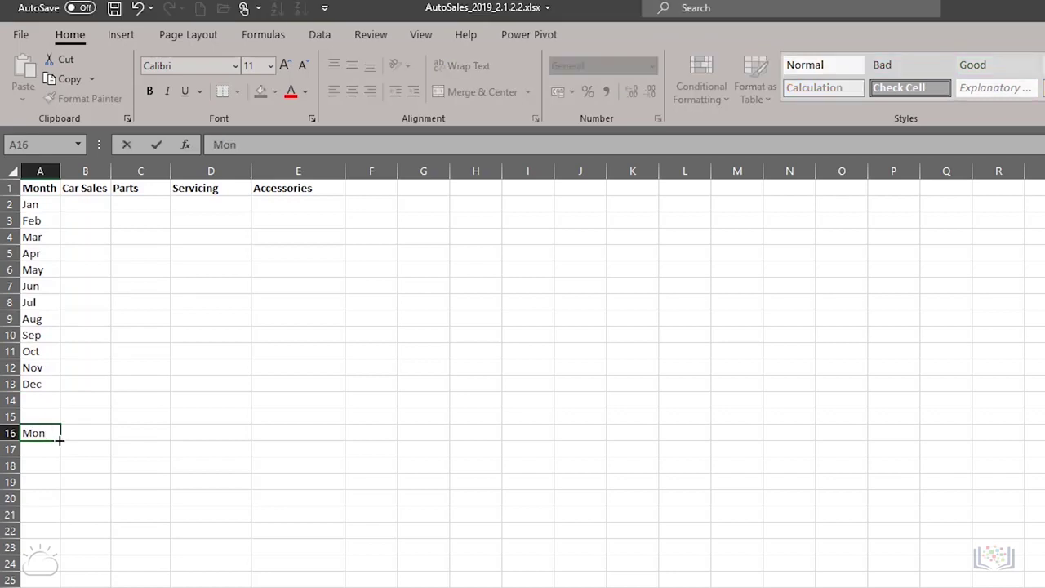
left_click(58, 440)
left_click_drag(58, 440, 54, 542)
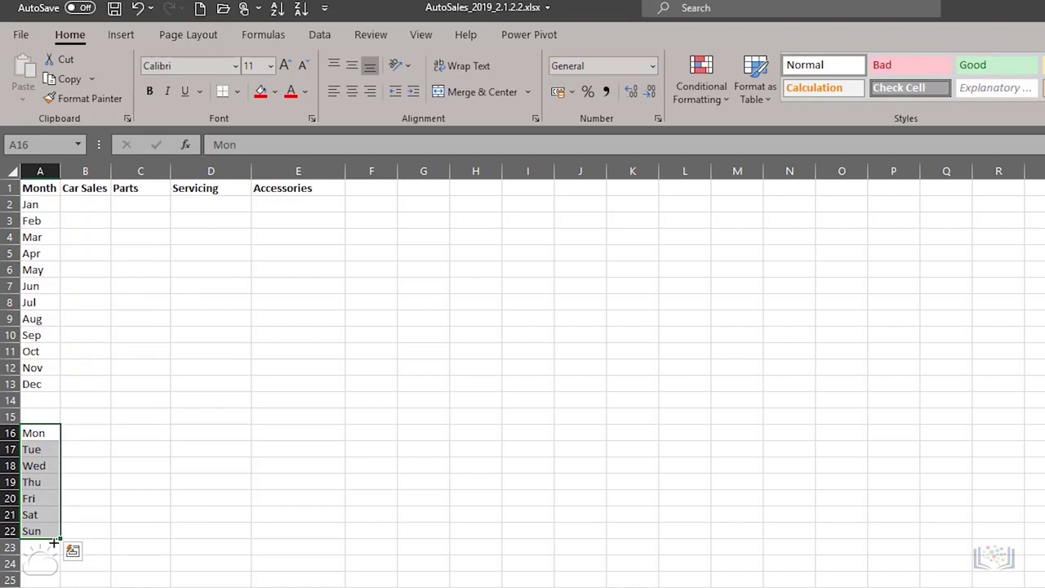
key("ctrl+z")
Enter Wed in A17 and extend the every-other-day series from A16:A17 down to A29.
left_click(37, 449)
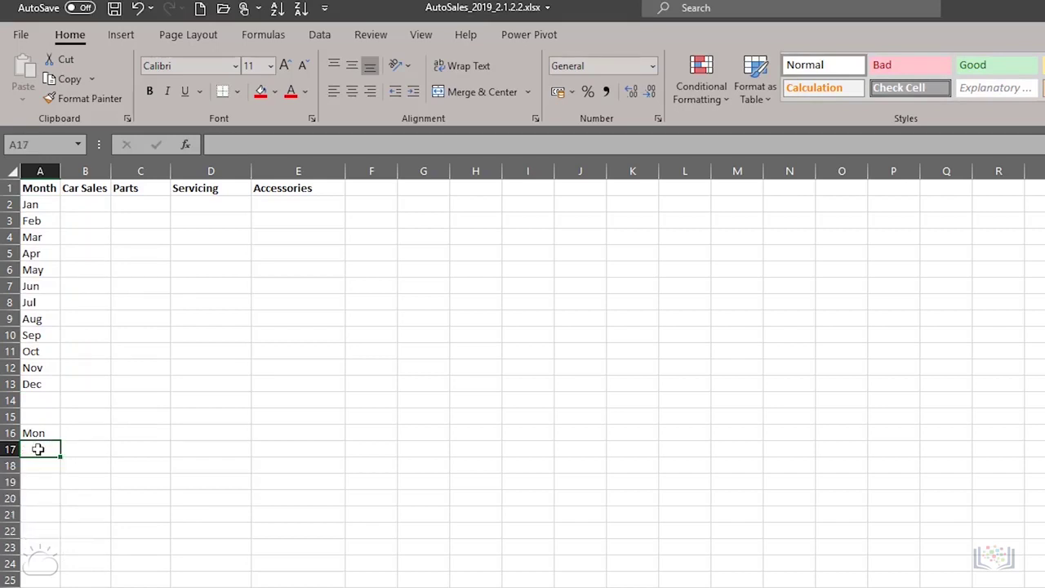
type("Wed")
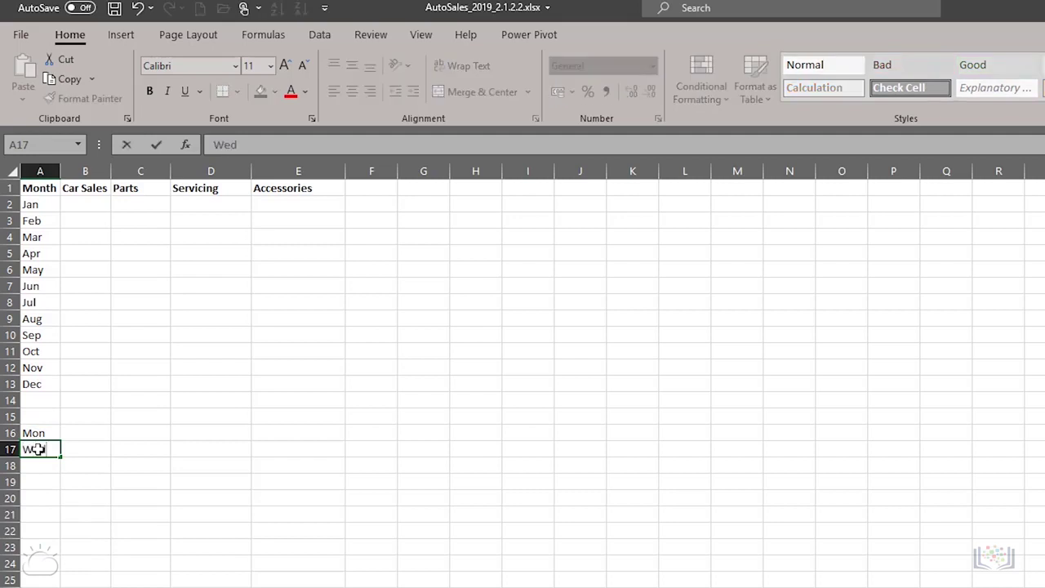
key("Return")
key("Up")
key("Up")
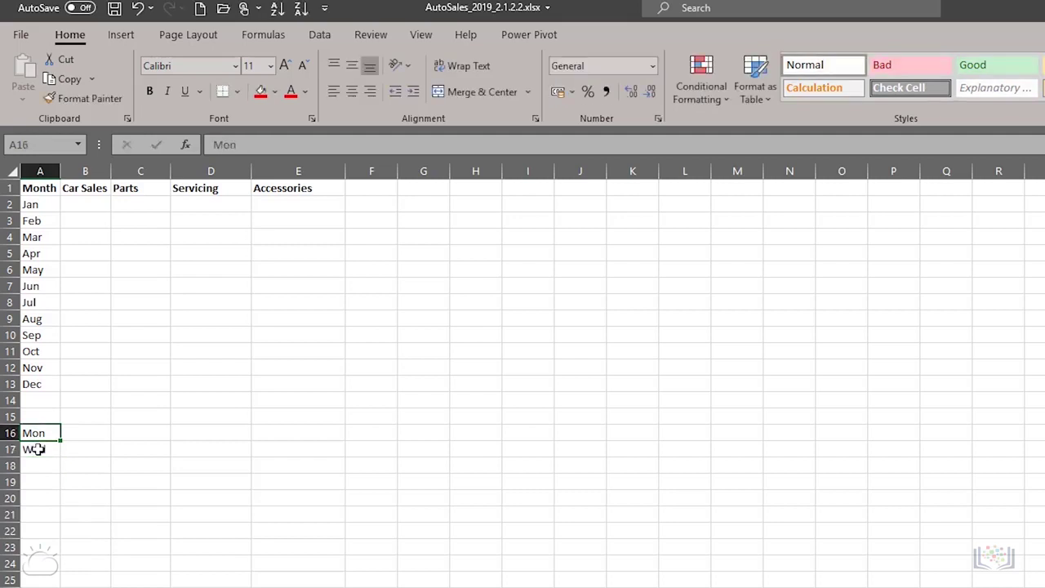
left_click(37, 449, "shift")
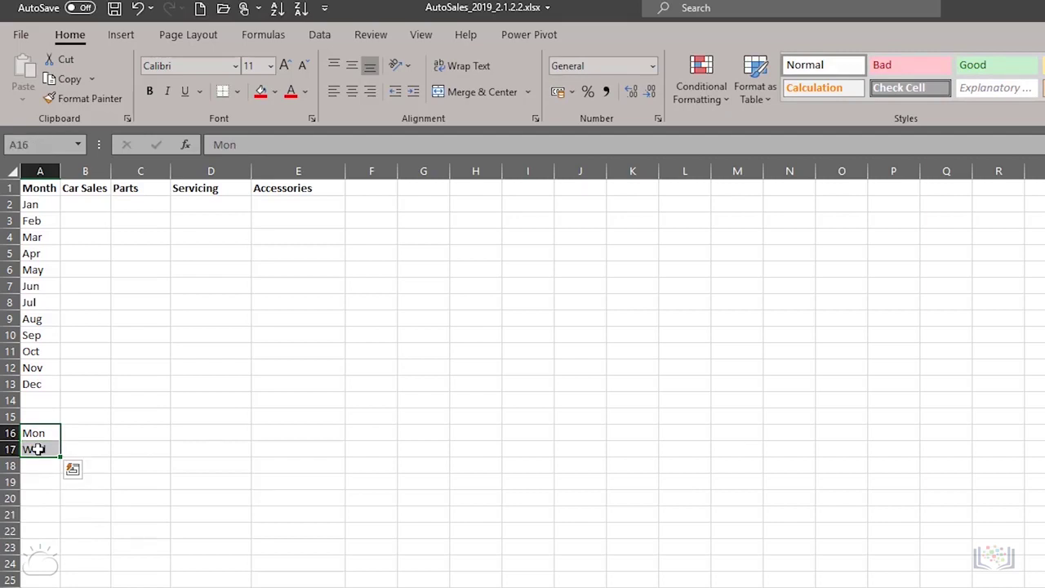
left_click_drag(60, 457, 49, 587)
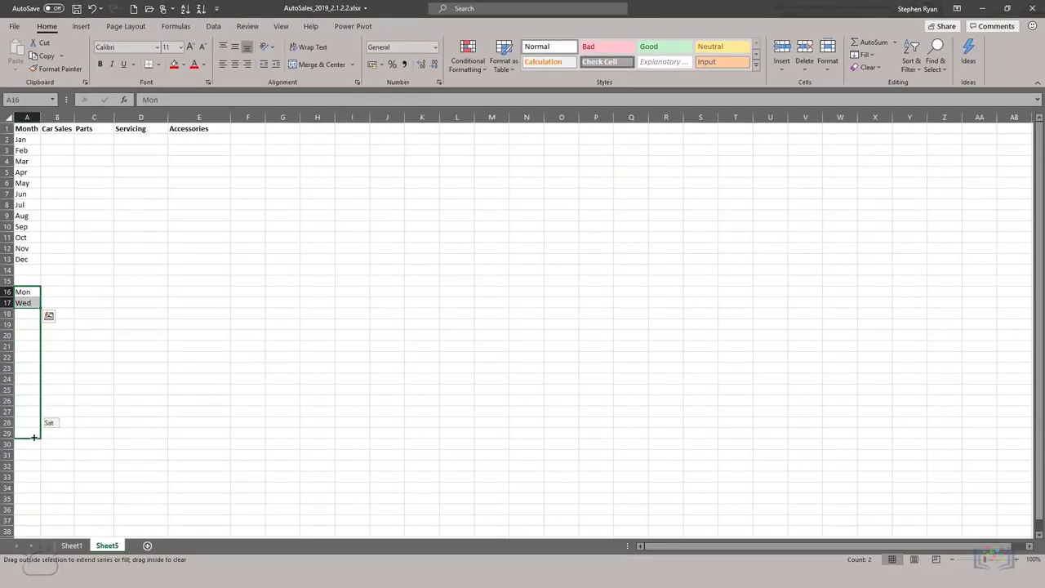
left_click_drag(33, 437, 34, 434)
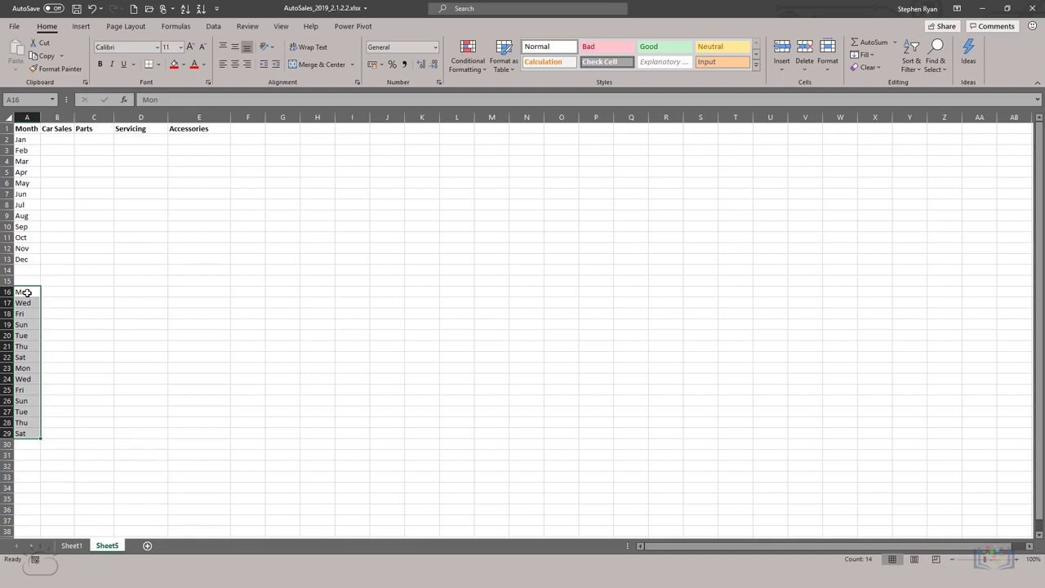
left_click(27, 292)
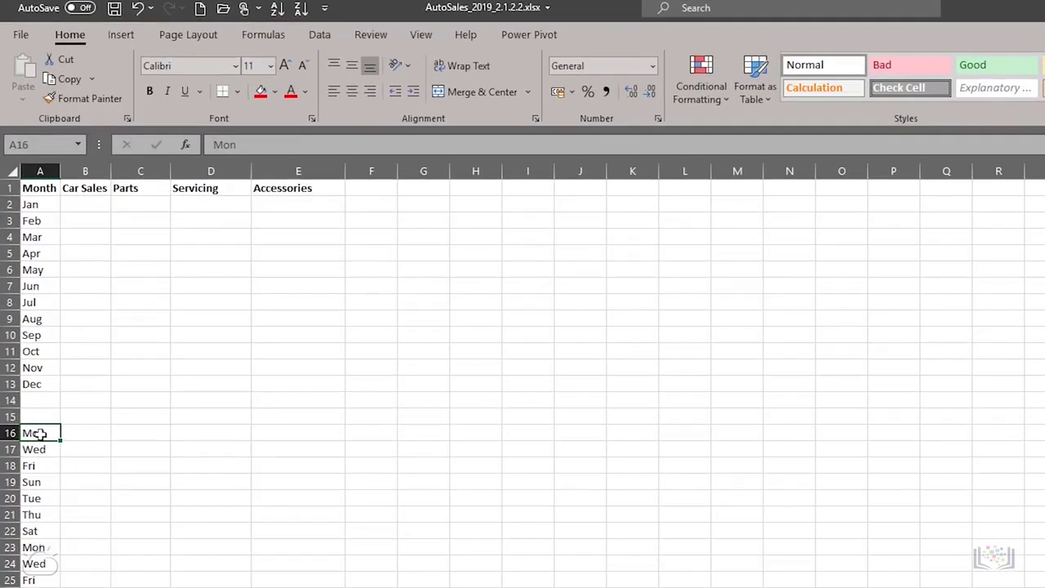
Enter 5 in B2 under Car Sales and try filling it down to B13, undoing only the fill.
key("shift+Down")
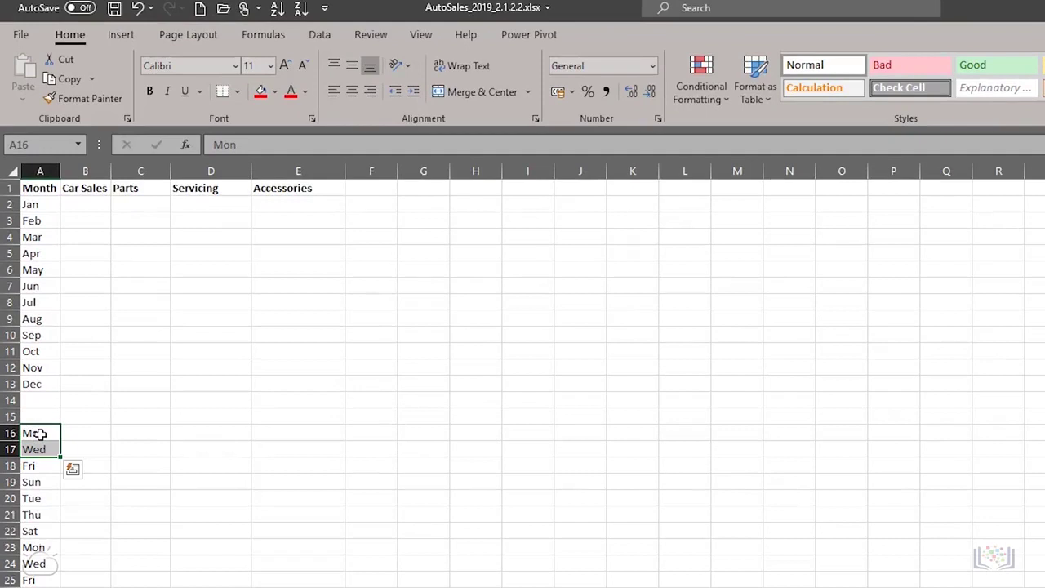
left_click(88, 208)
type("5")
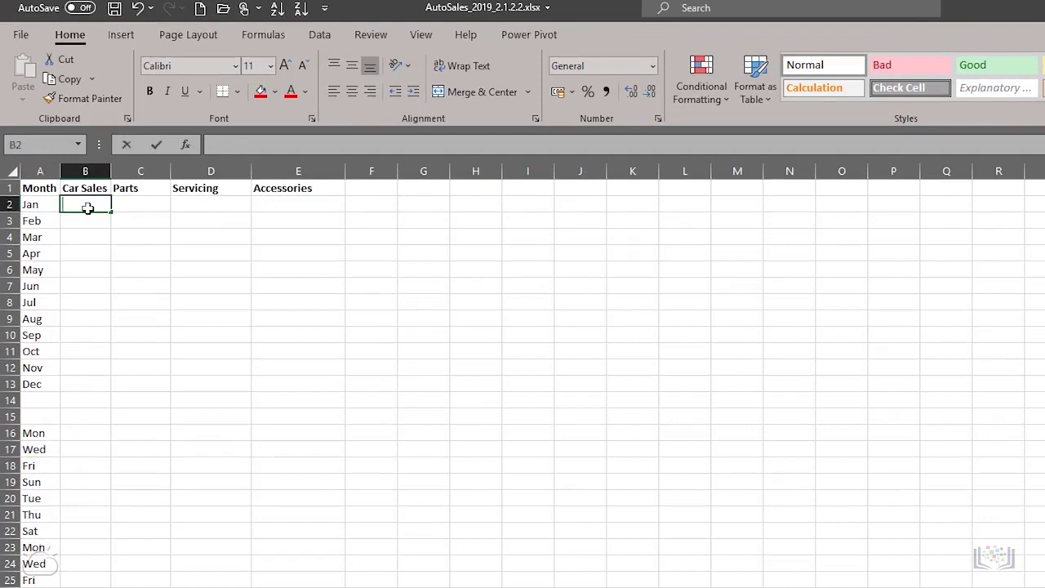
key("Return")
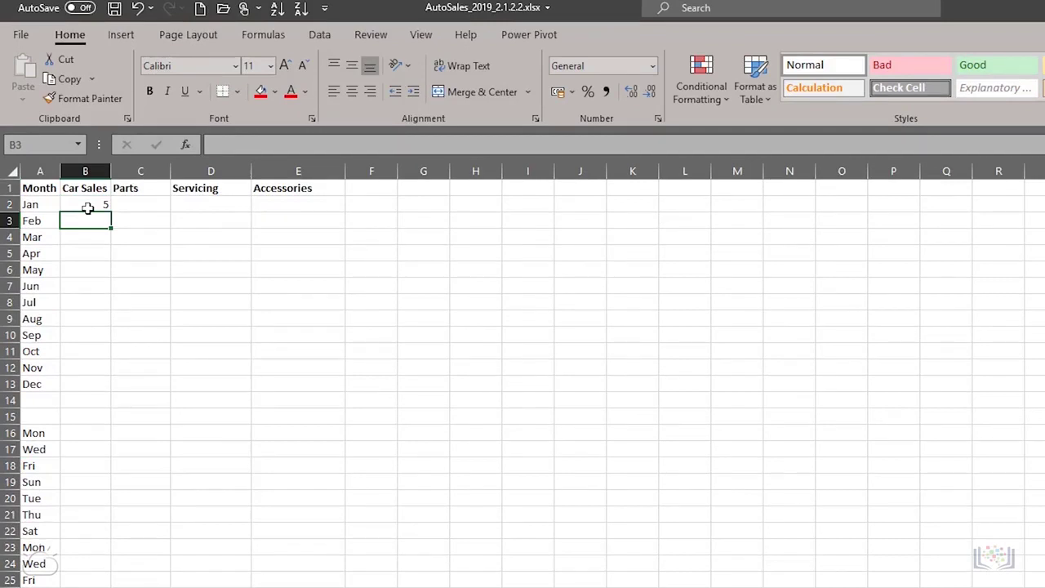
left_click(88, 208)
left_click_drag(111, 213, 108, 389)
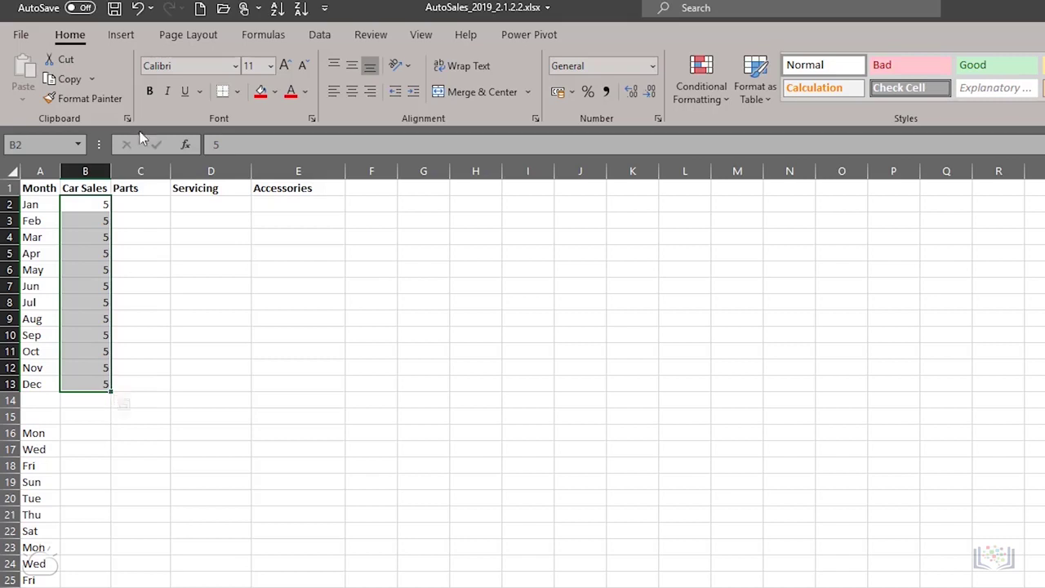
left_click(137, 8)
Enter 10 in B3 and extend the B2:B3 number series down to the December row in B13.
left_click(95, 220)
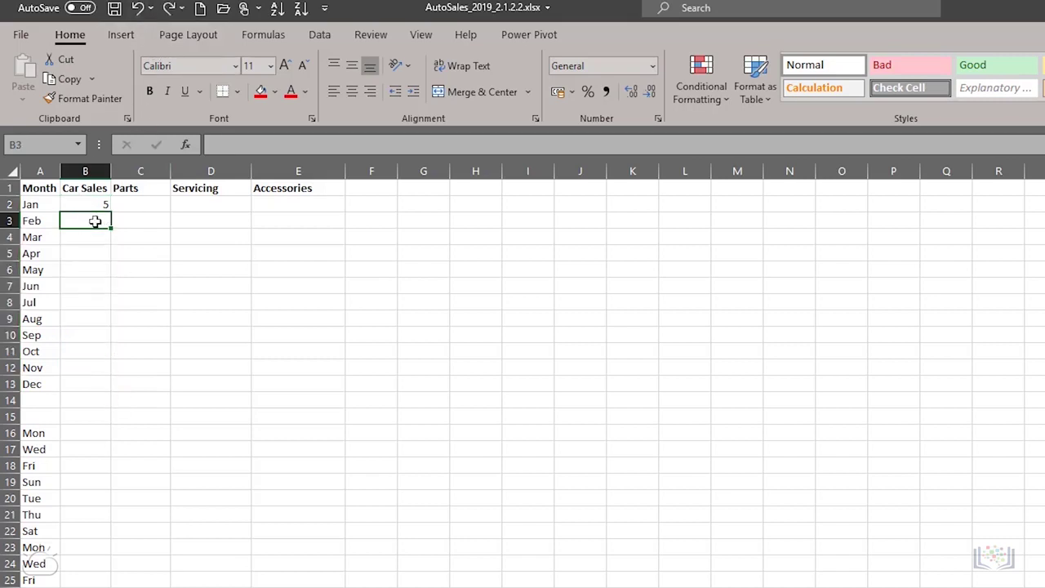
type("10")
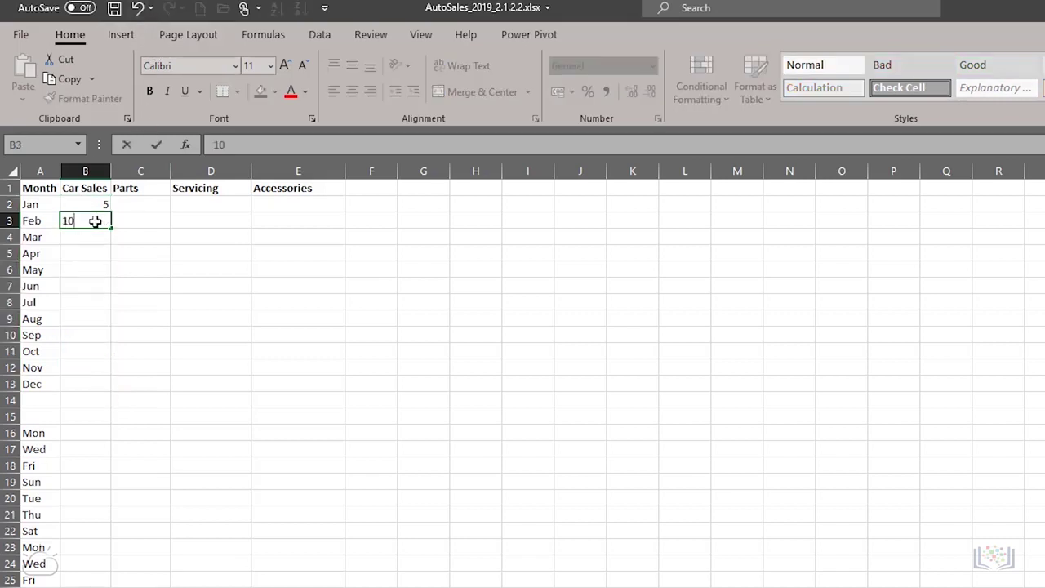
key("Return")
key("Up")
key("Up")
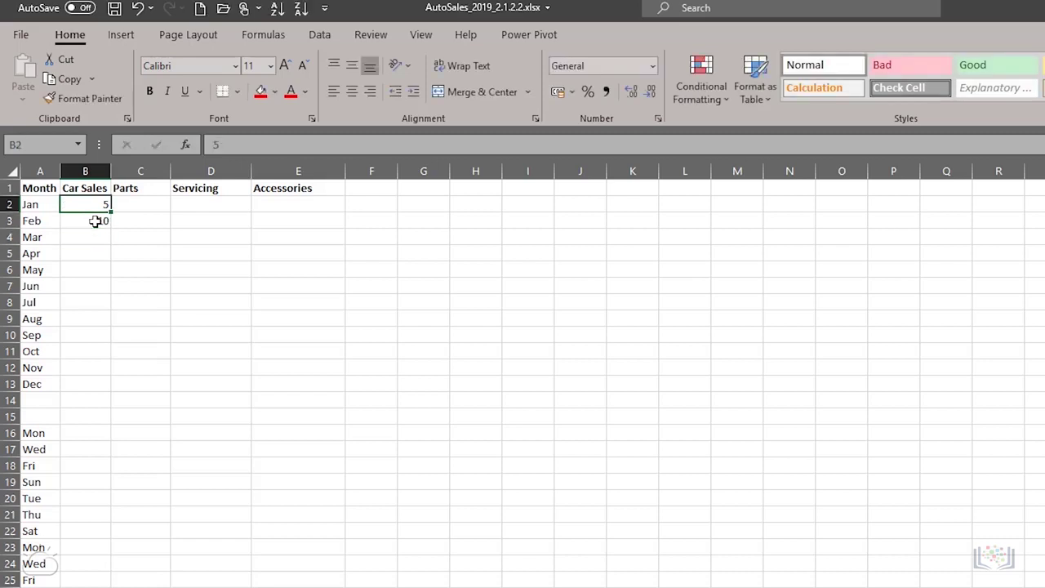
left_click(96, 222, "shift")
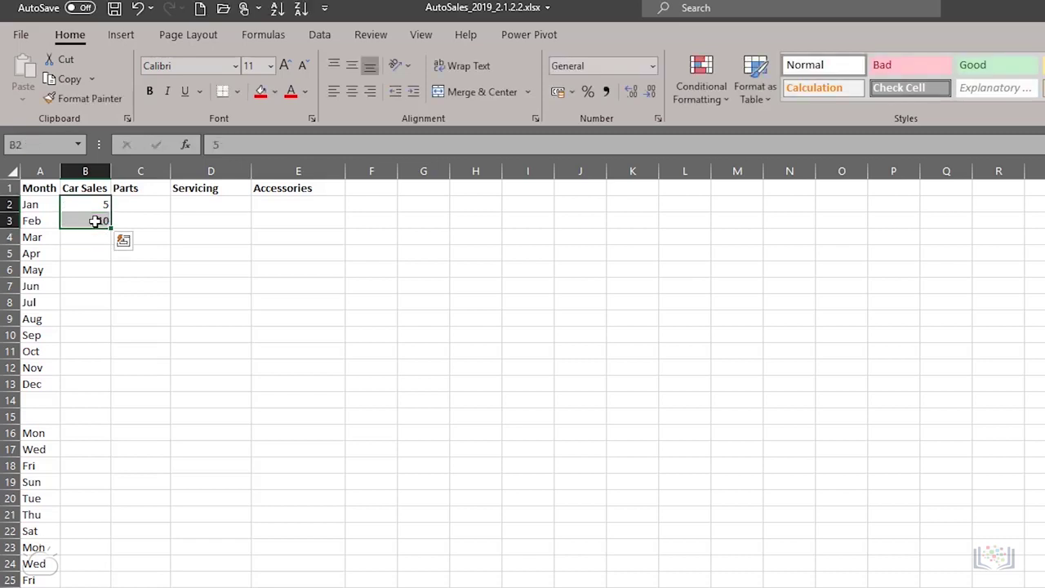
left_click_drag(112, 229, 123, 394)
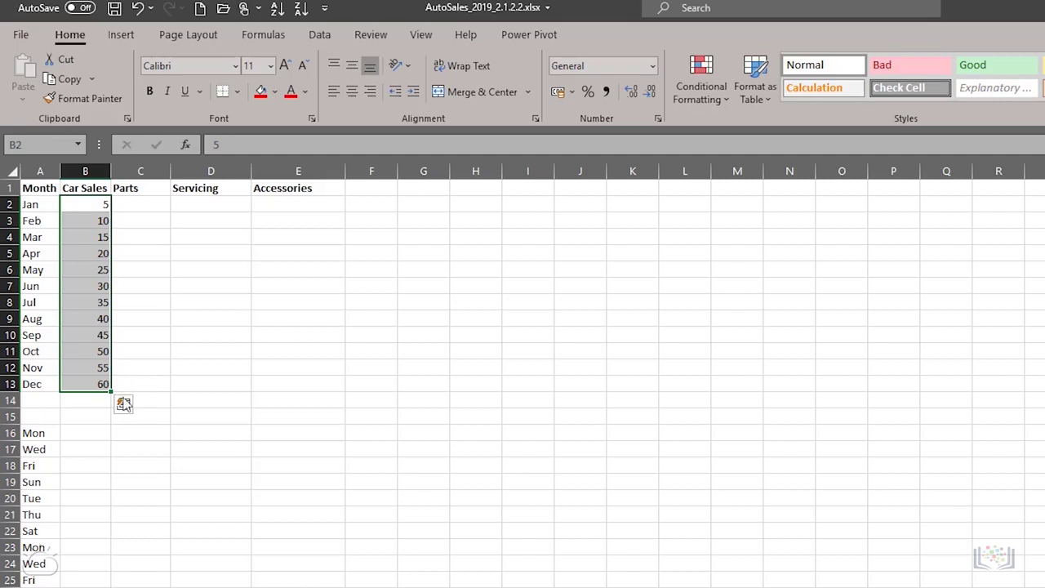
left_click(155, 205)
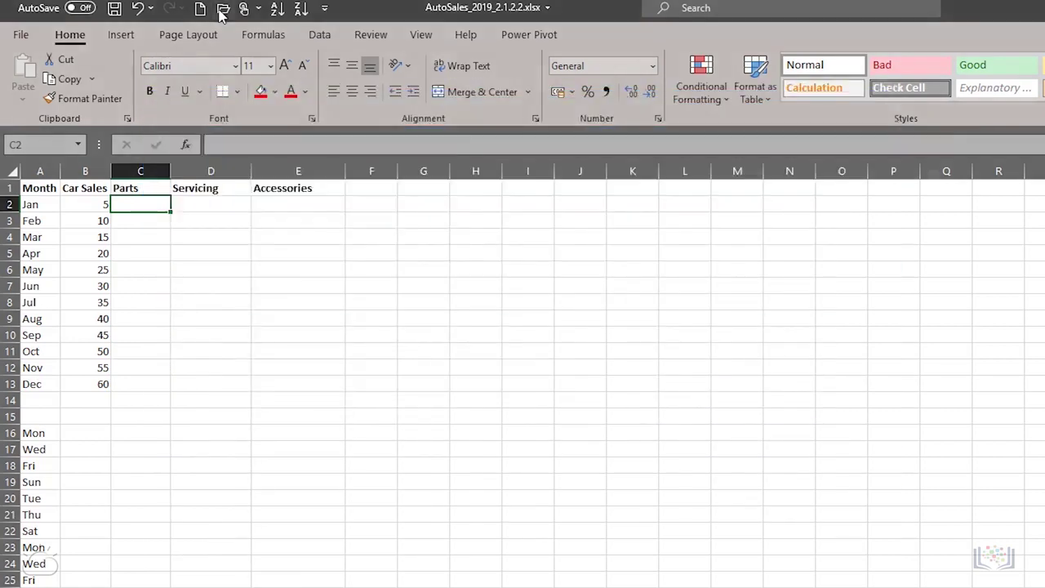
Open the Car_Sales_Kaggle.xlsx workbook.
left_click(222, 10)
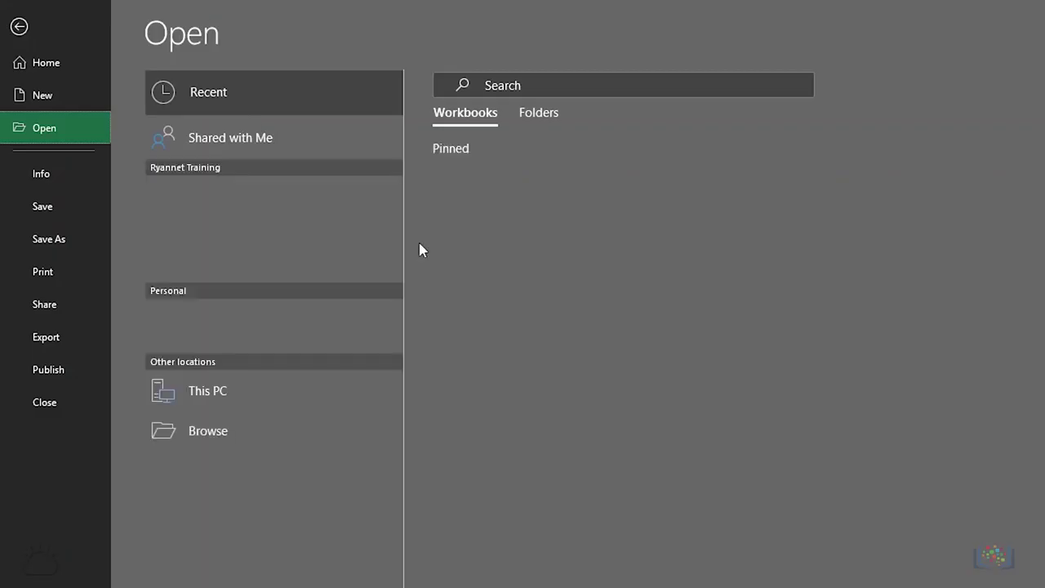
key("Escape")
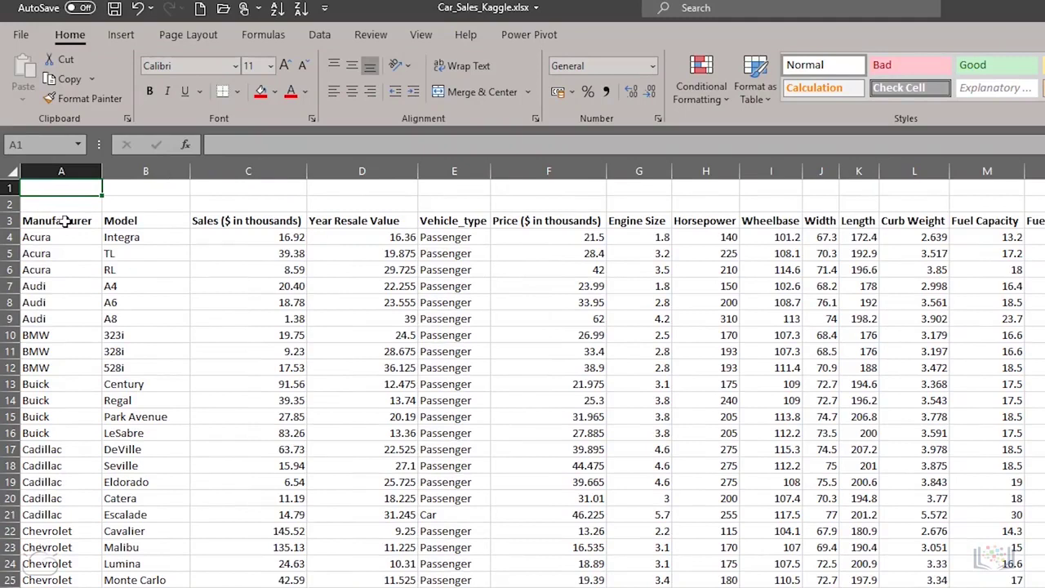
Apply the 60% - Accent1 cell style and bold to all headings in row 3, from Manufacturer to Power Perf Factor.
left_click(65, 220)
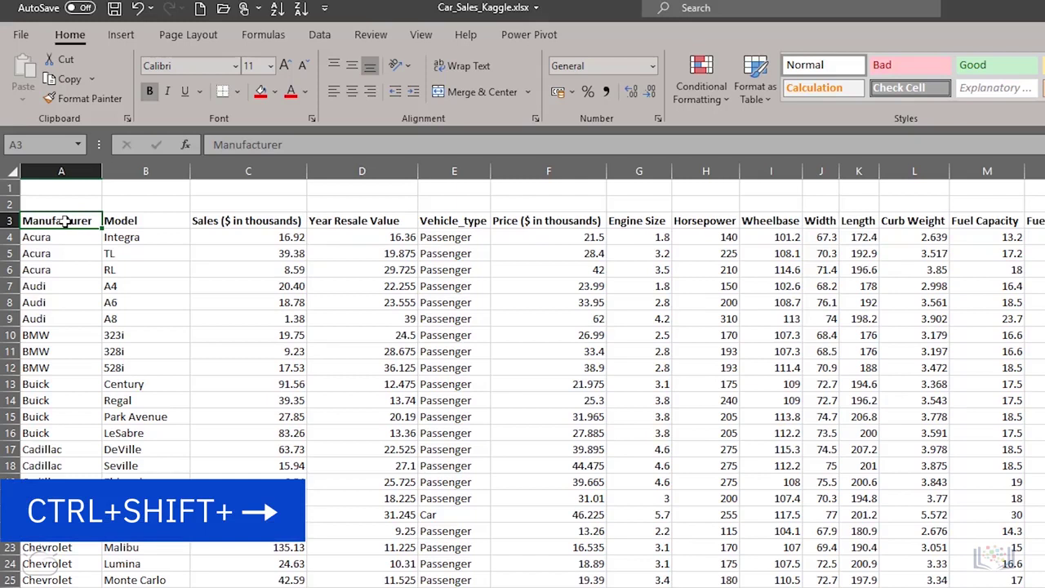
key("ctrl+shift+Right")
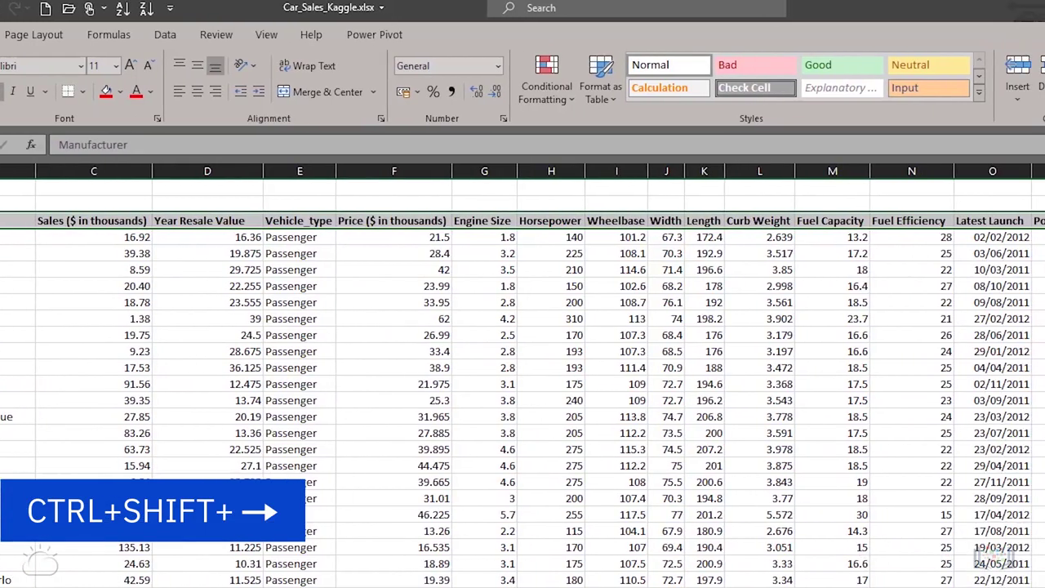
left_click(978, 93)
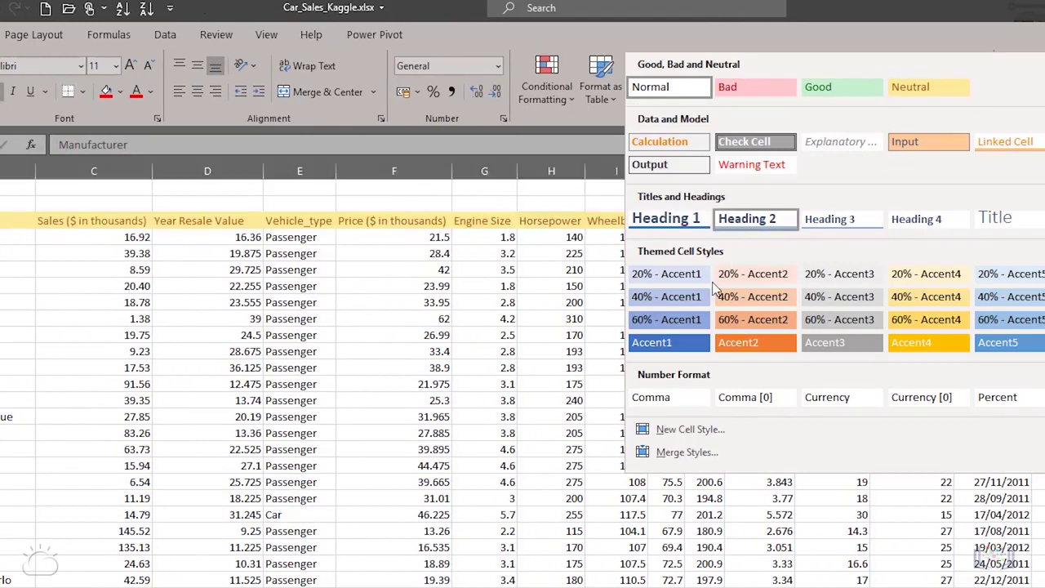
left_click(668, 320)
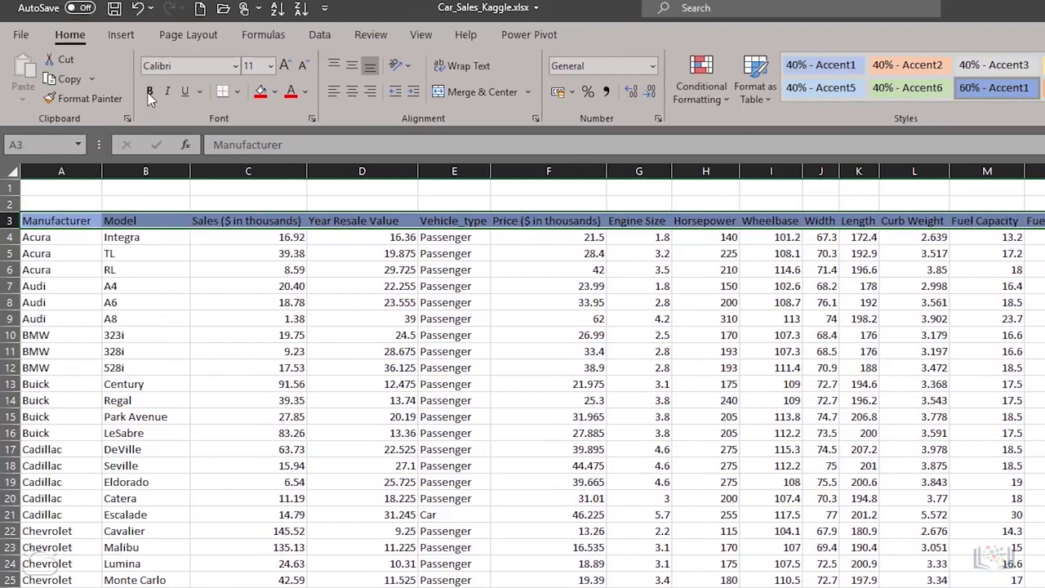
left_click(149, 94)
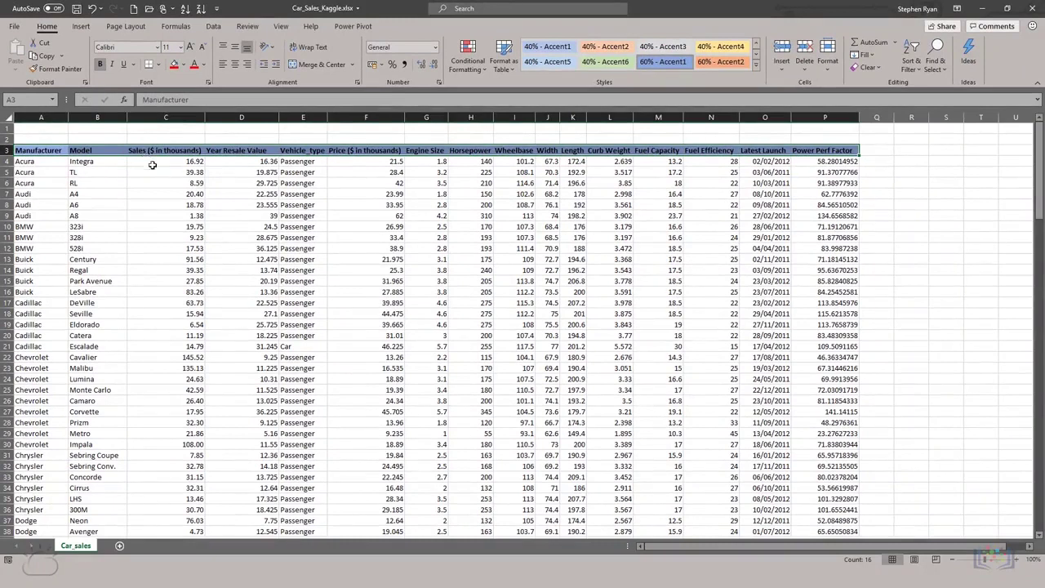
Apply the 60% - Accent2 cell style and bold to all manufacturer entries in A4:A158.
left_click(34, 163)
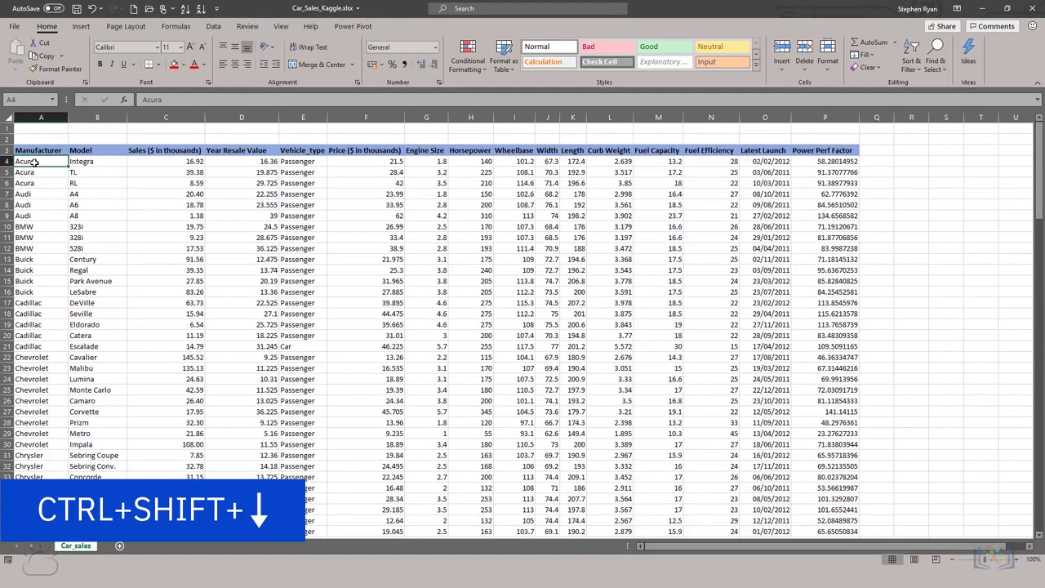
key("ctrl+shift+Down")
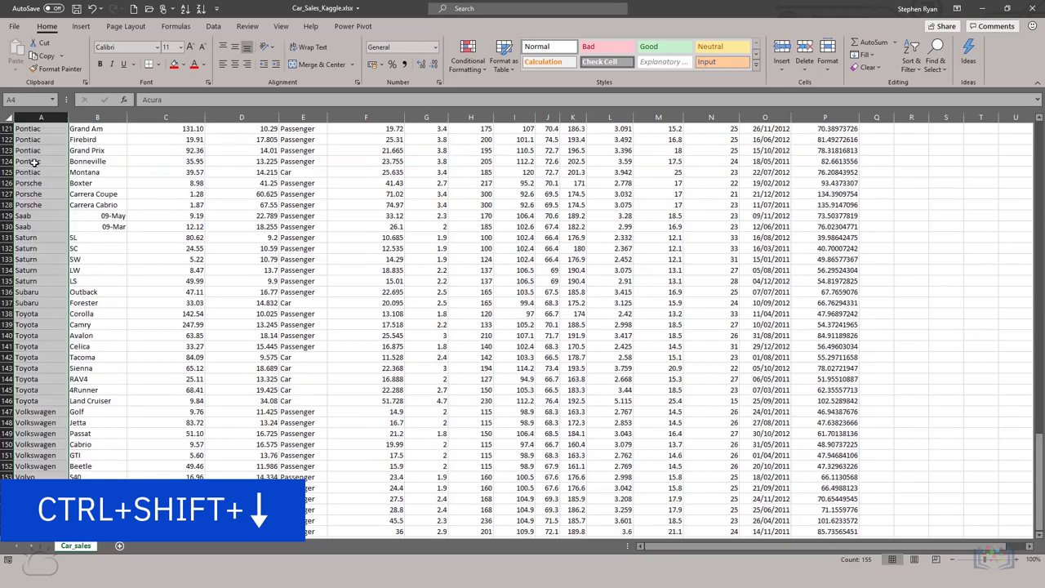
left_click(757, 66)
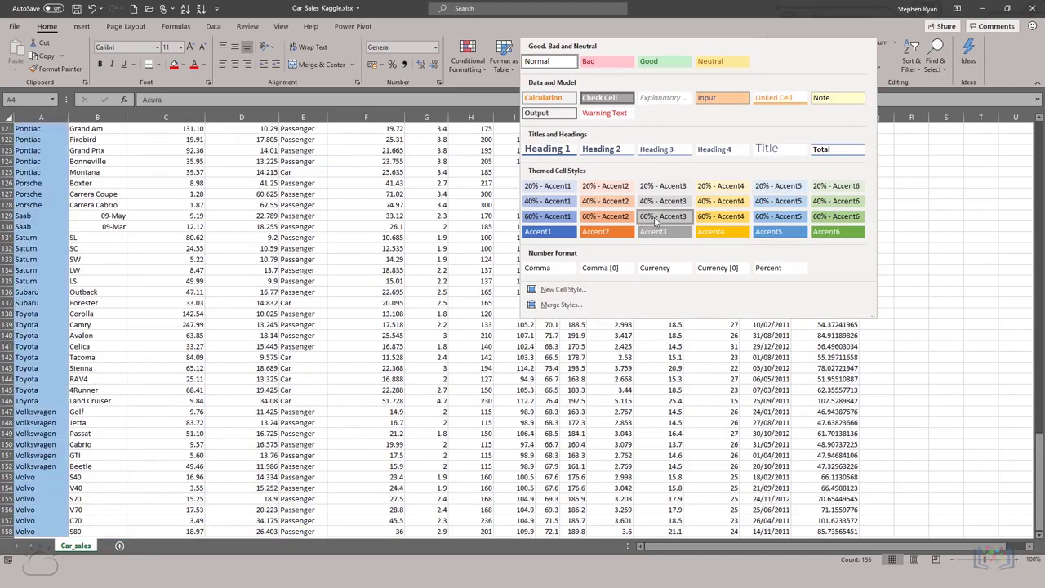
left_click(610, 217)
scroll(611, 220, "up", 20)
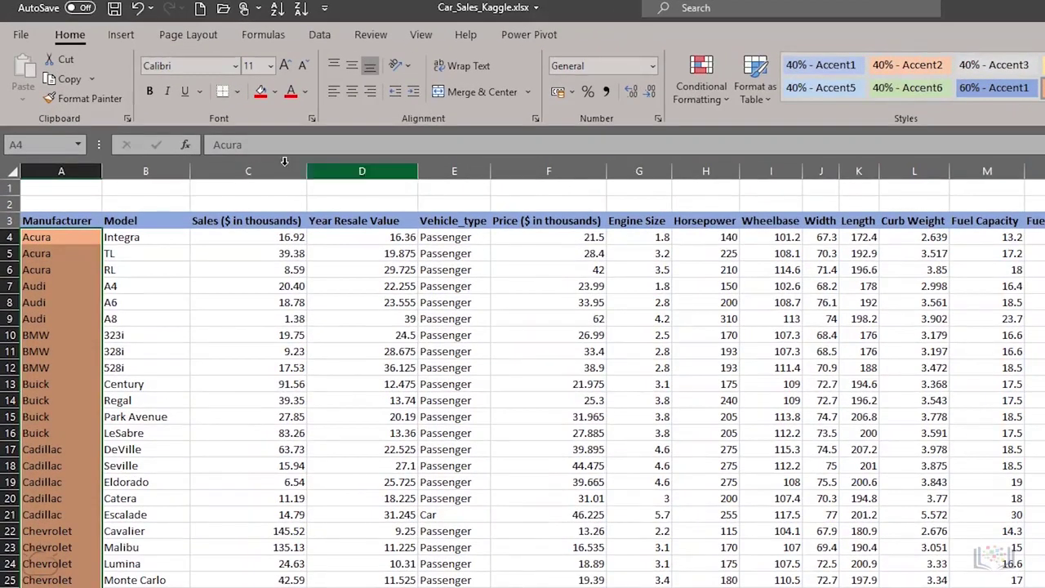
left_click(149, 90)
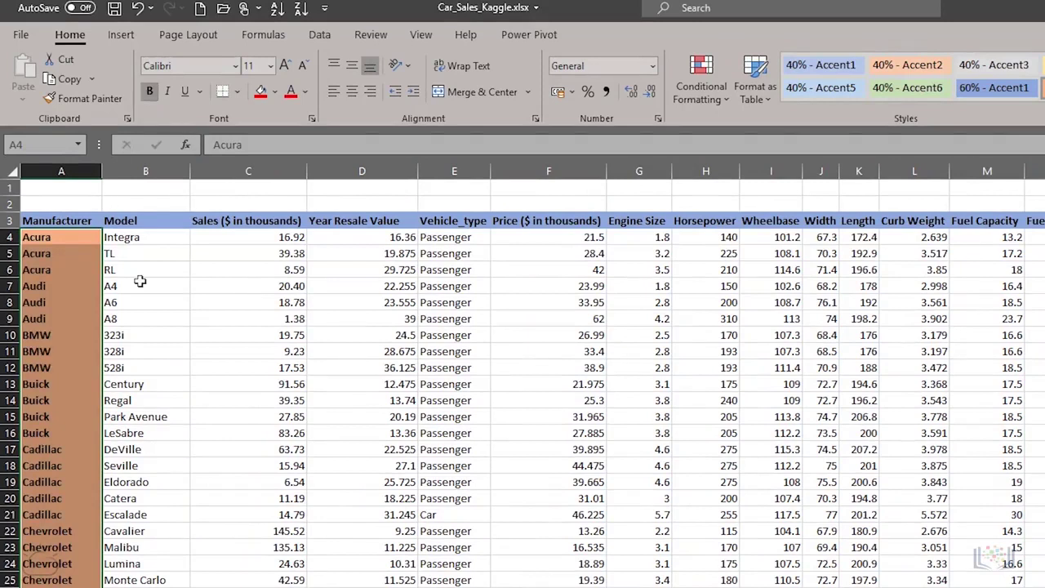
Apply the 60% - Accent6 cell style to all model entries in B4:B158.
left_click(151, 237)
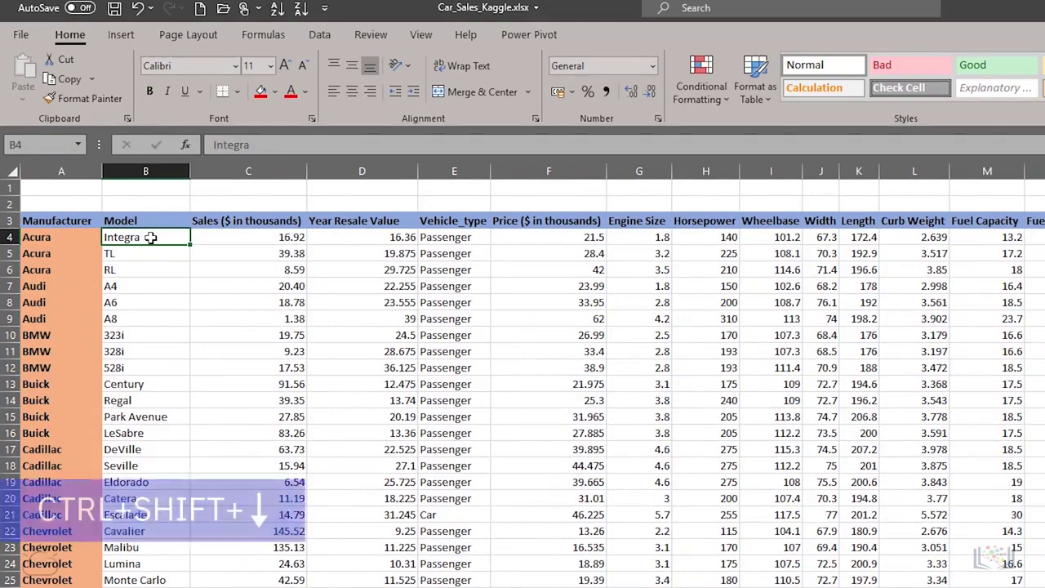
key("ctrl+shift+Down")
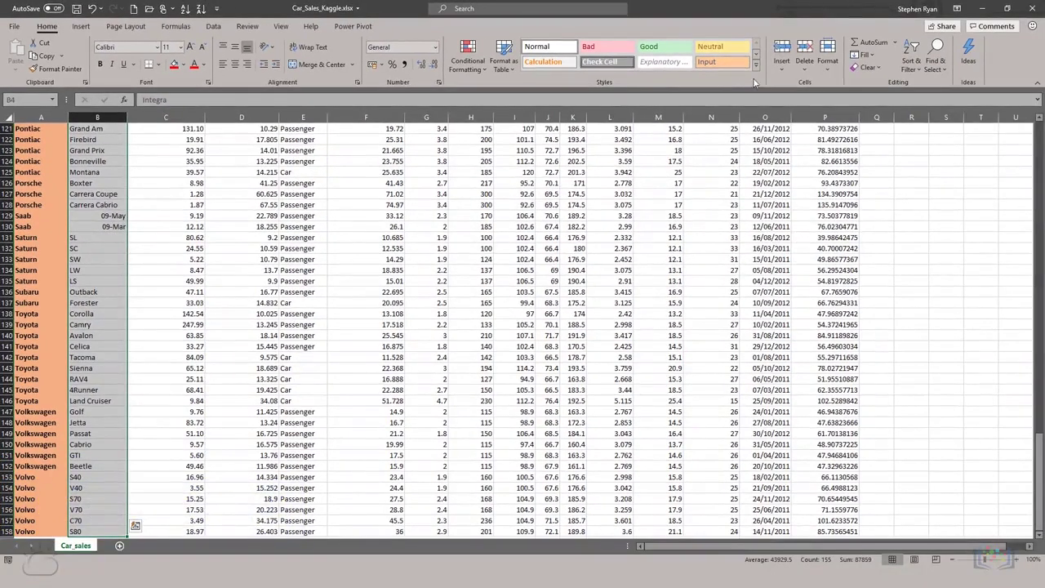
left_click(756, 67)
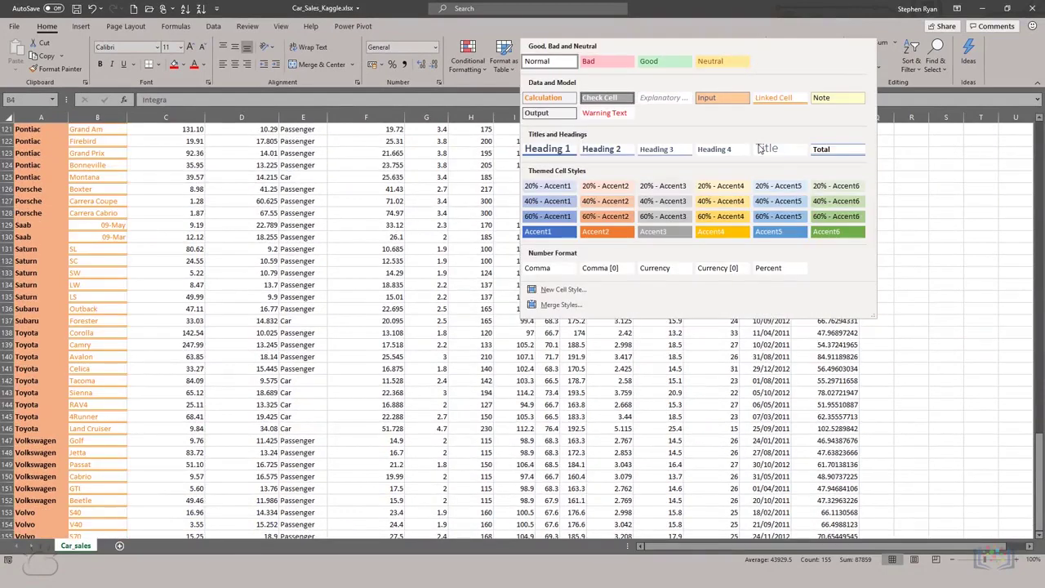
left_click(836, 216)
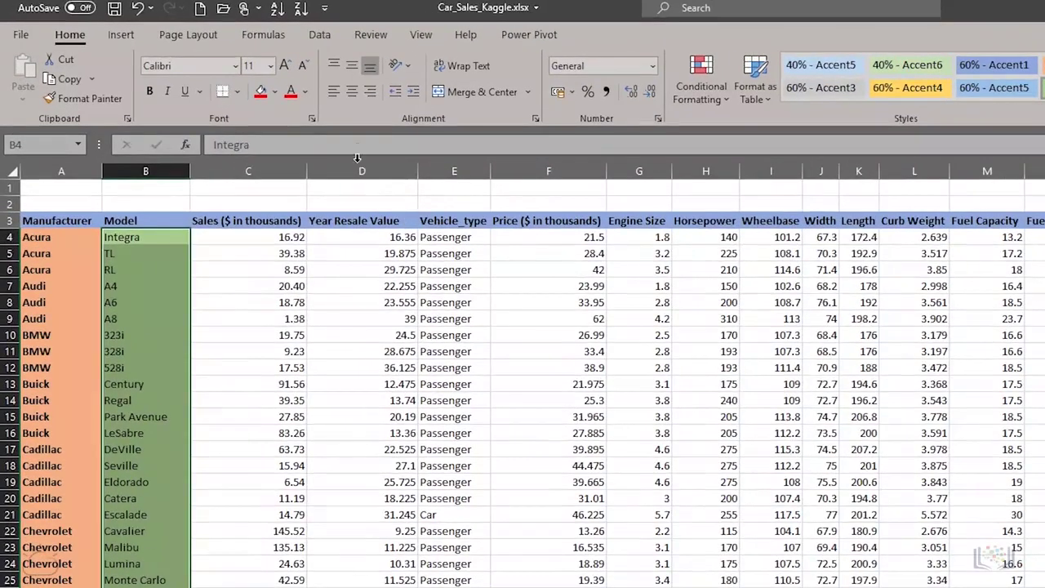
Italicize the model entries in column B and set their font to Arial, size 10.
left_click(167, 92)
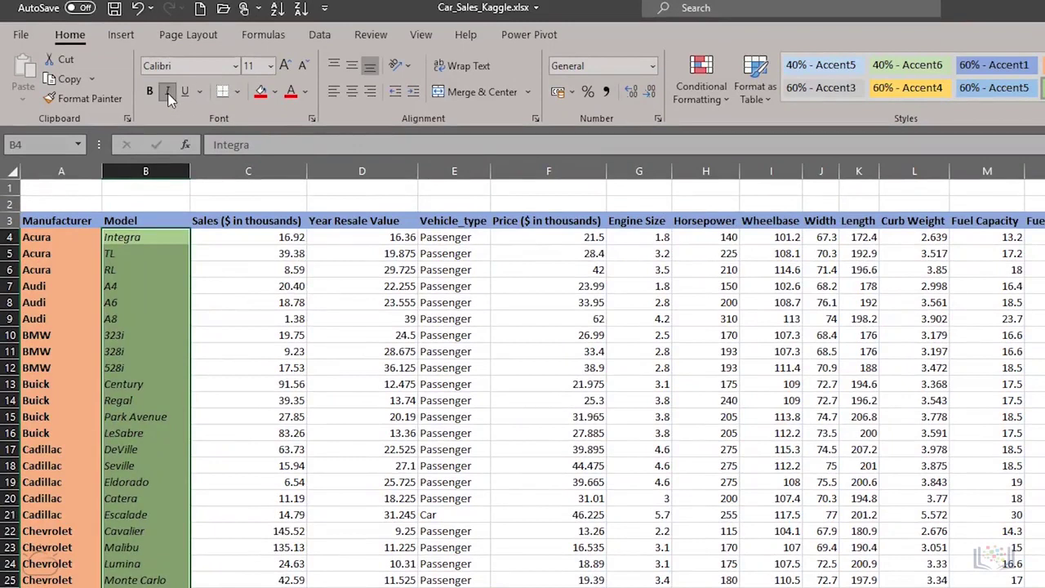
left_click(270, 66)
left_click(256, 123)
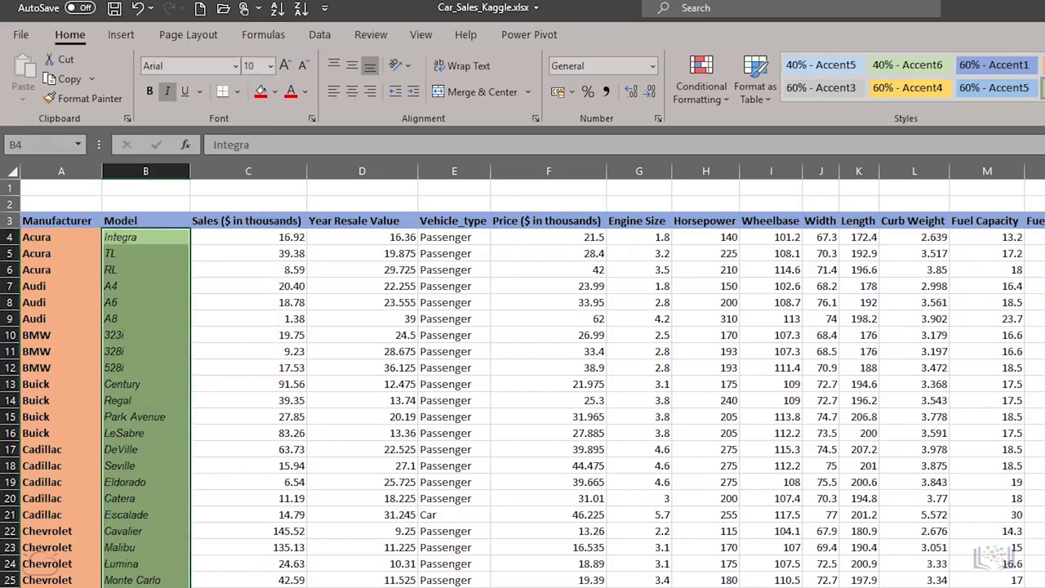
Add all borders to the remaining data cells, from C4 across to column P and down to row 158.
left_click(246, 235)
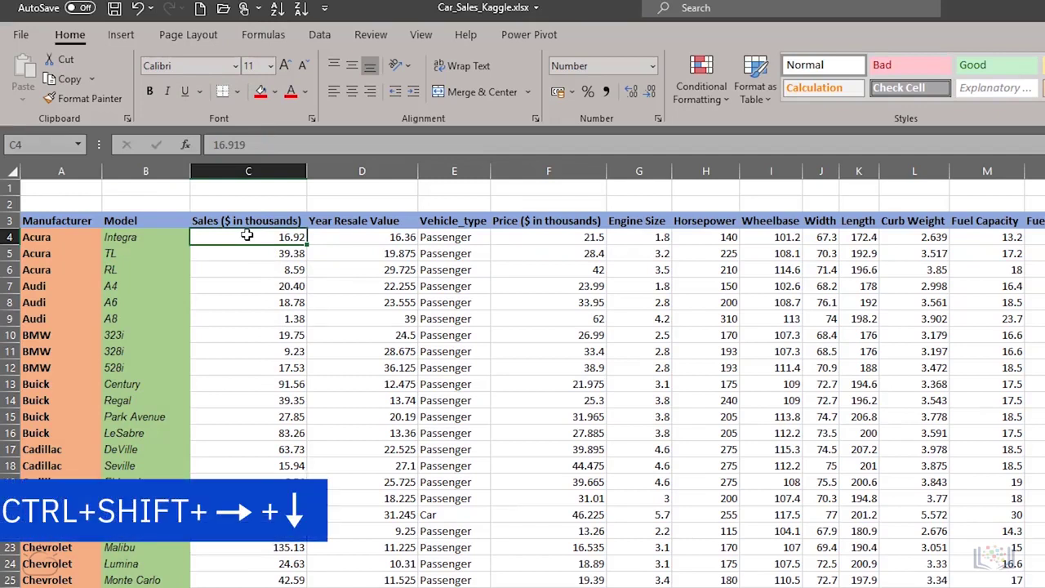
key("ctrl+shift+Right")
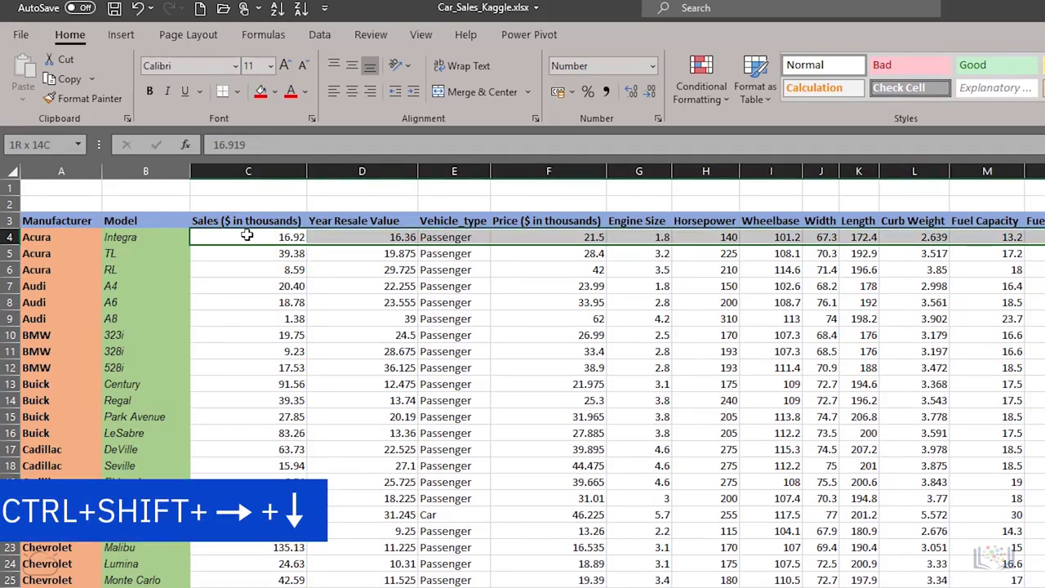
key("ctrl+shift+Down")
left_click(237, 91)
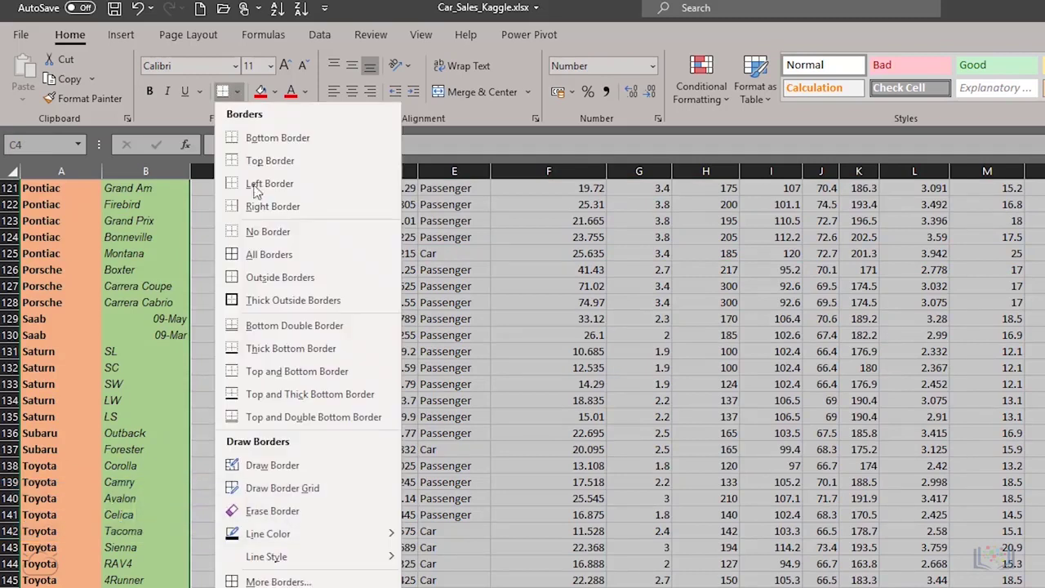
left_click(263, 254)
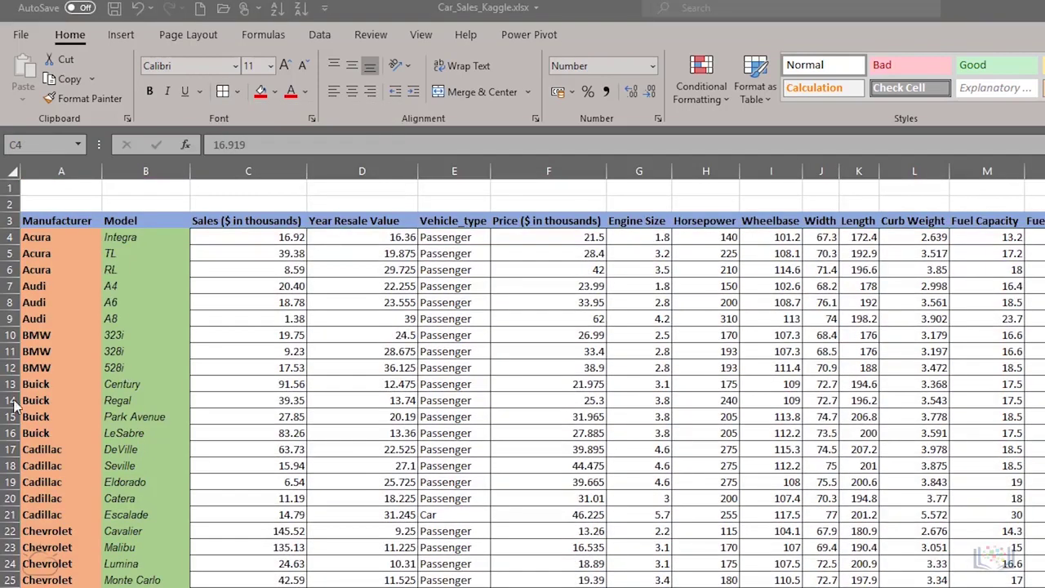
Reduce the Sales and Year Resale Value figures in C4:D158 to one decimal place.
left_click(245, 245)
key("shift+Right")
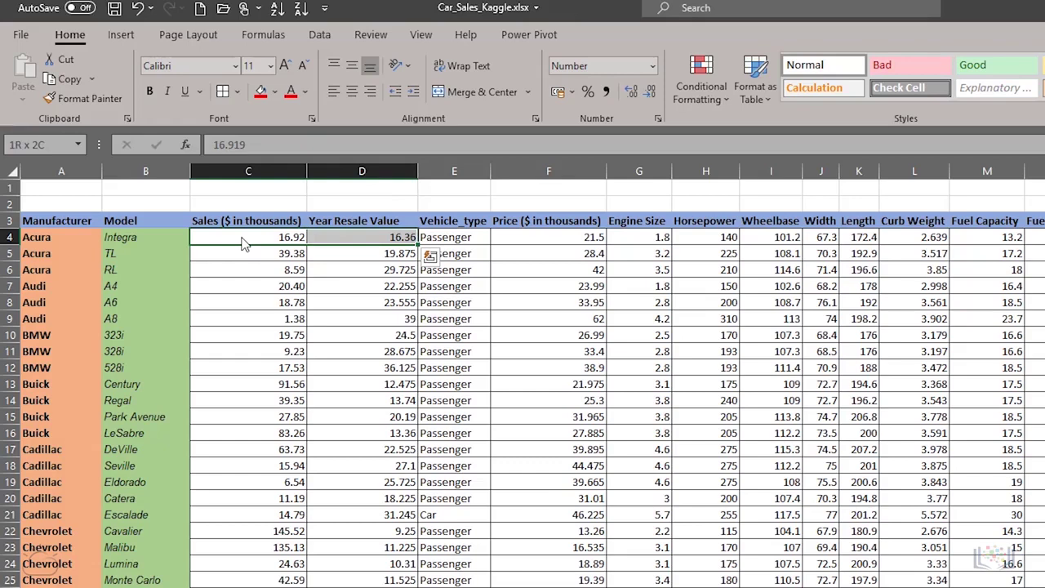
key("ctrl+shift+Down")
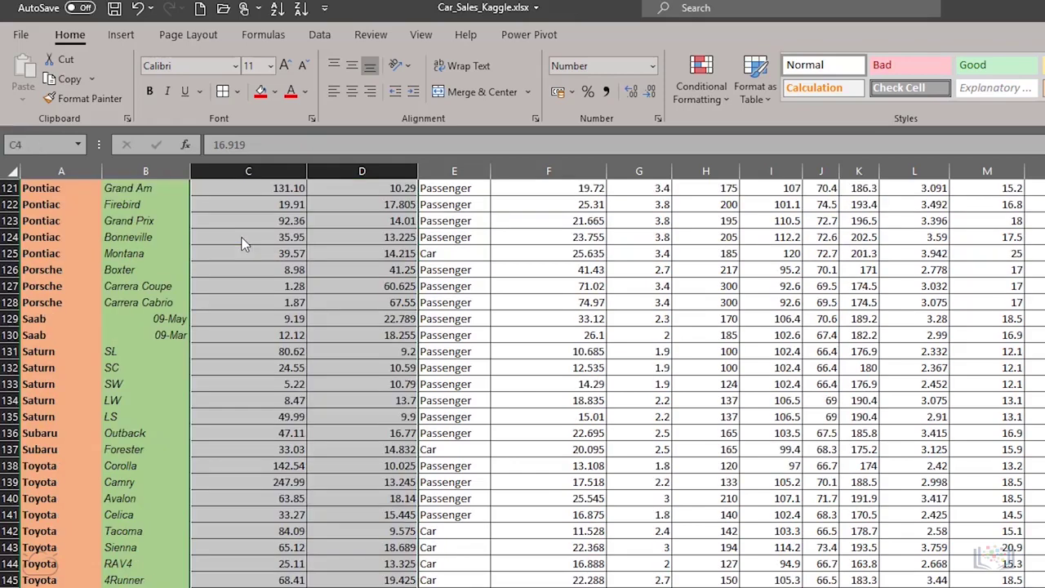
left_click(650, 92)
left_click(650, 94)
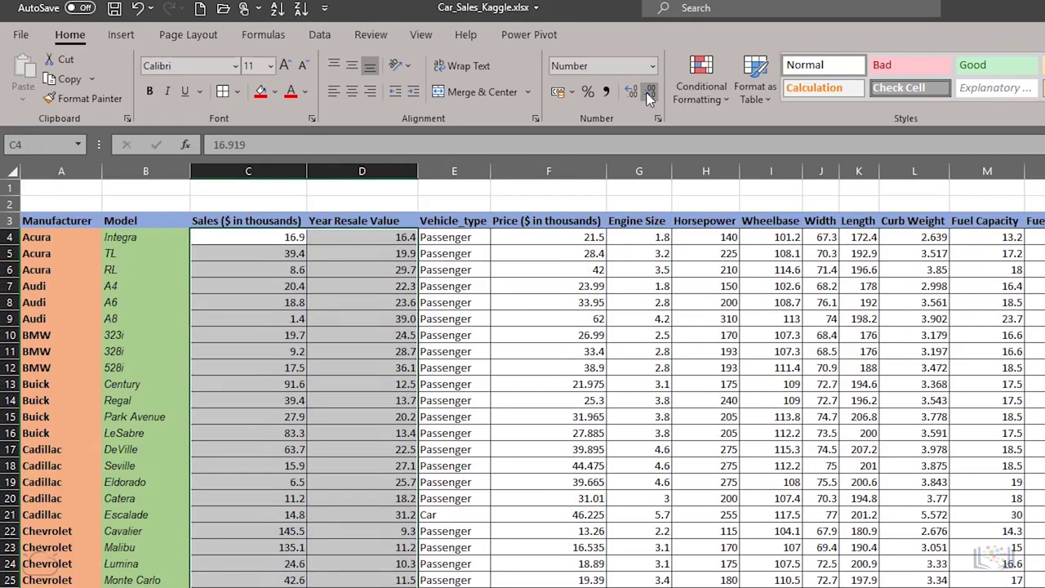
Apply the Text number format to the two Saab model cells, B129:B130, that are displayed as dates.
left_click(261, 238)
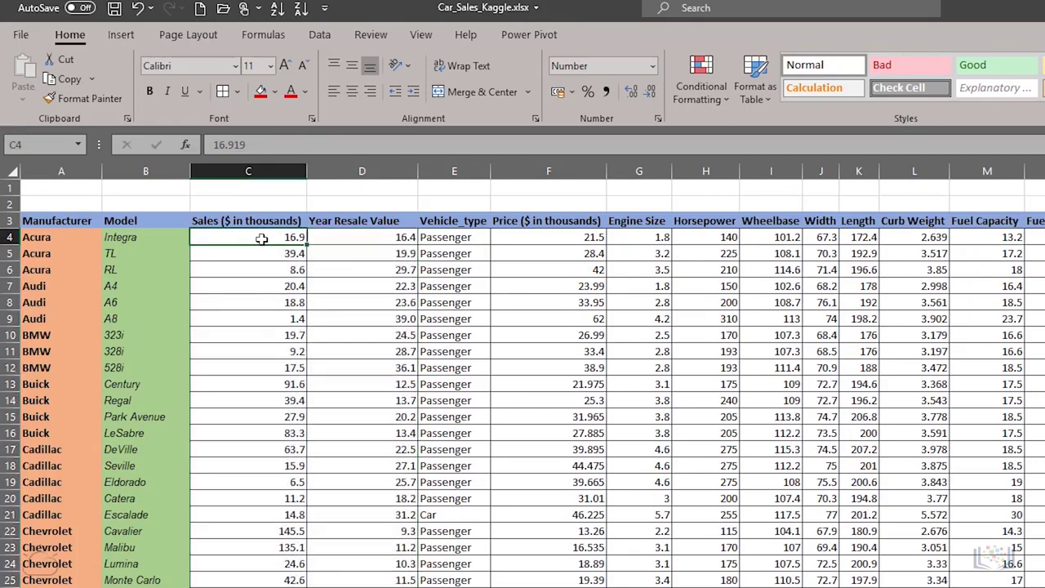
left_click(71, 385)
key("Page_Down")
key("Page_Down")
key("Page_Down")
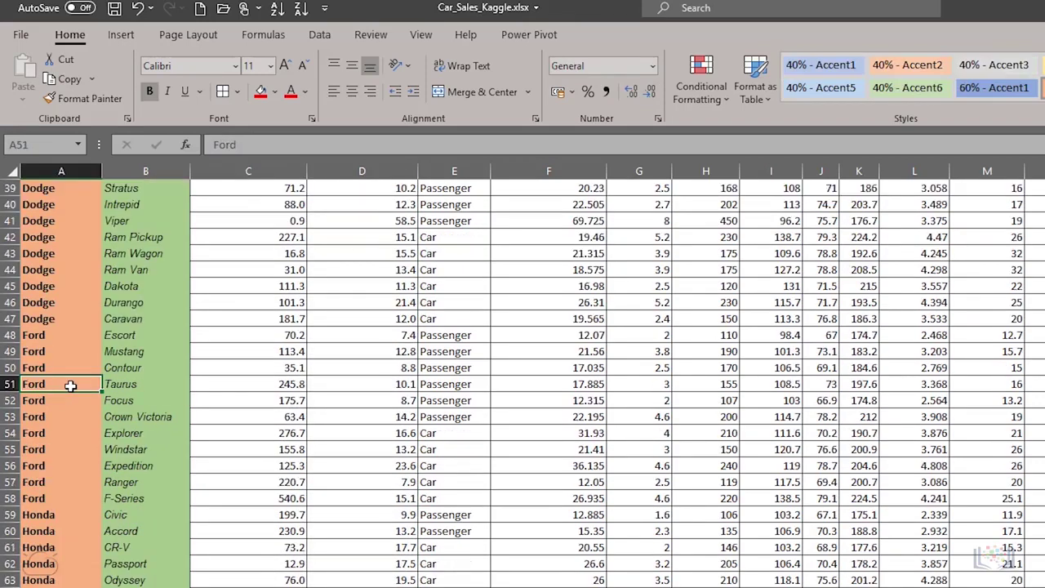
key("Page_Down")
key("Down")
key("Down")
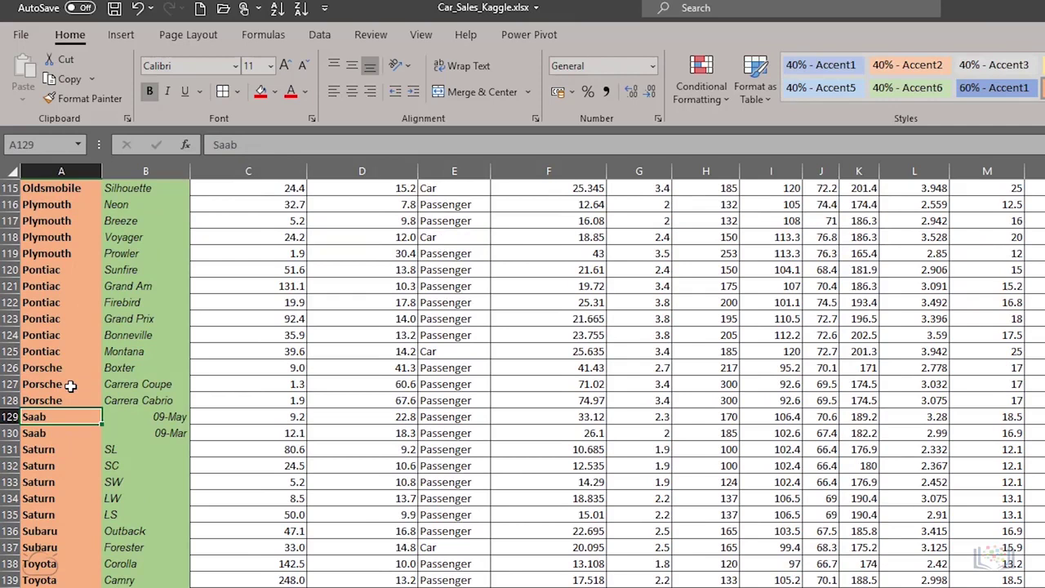
key("Right")
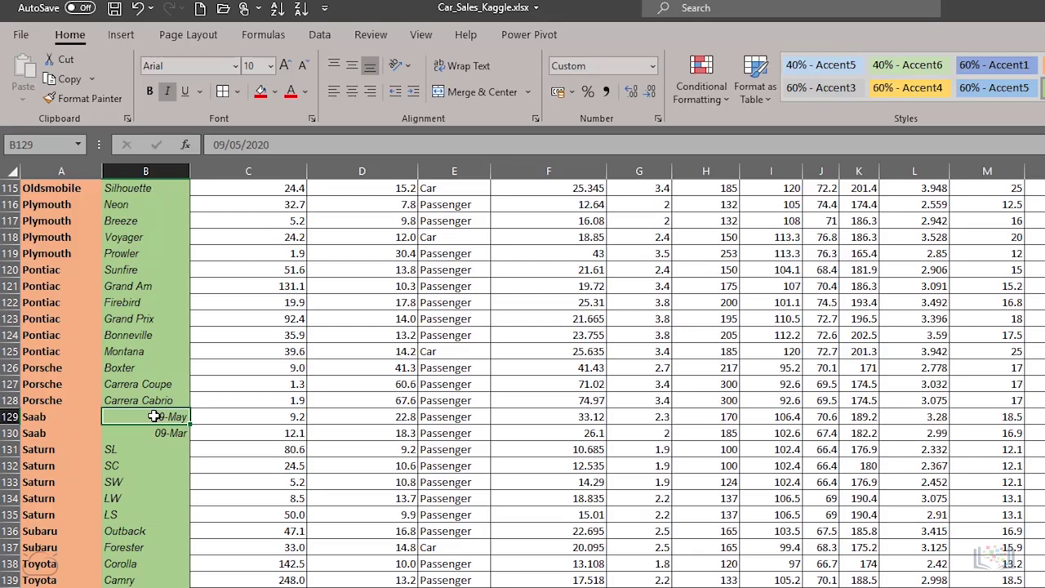
left_click_drag(153, 416, 156, 433)
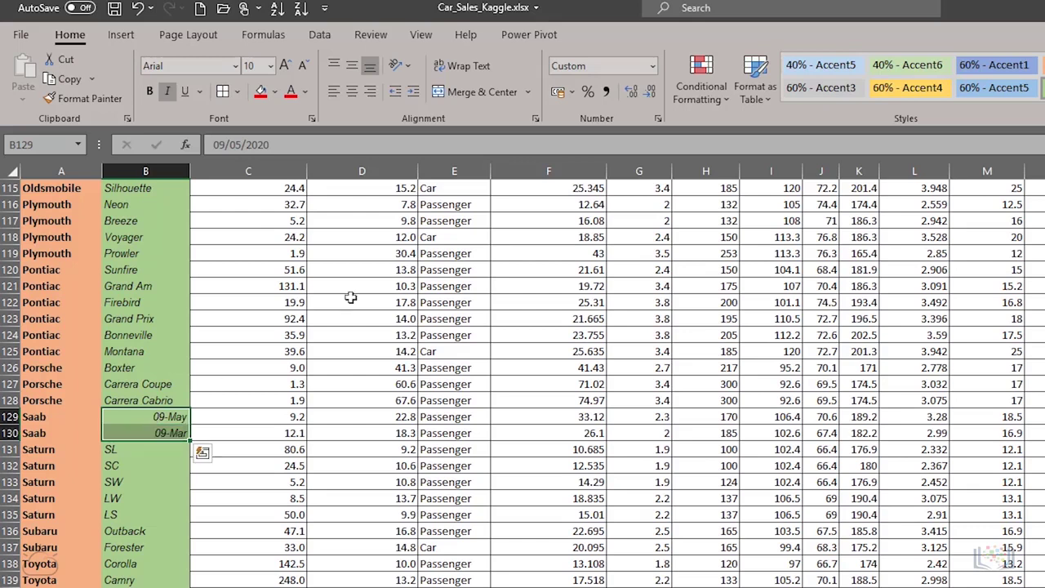
left_click(652, 65)
left_click(613, 489)
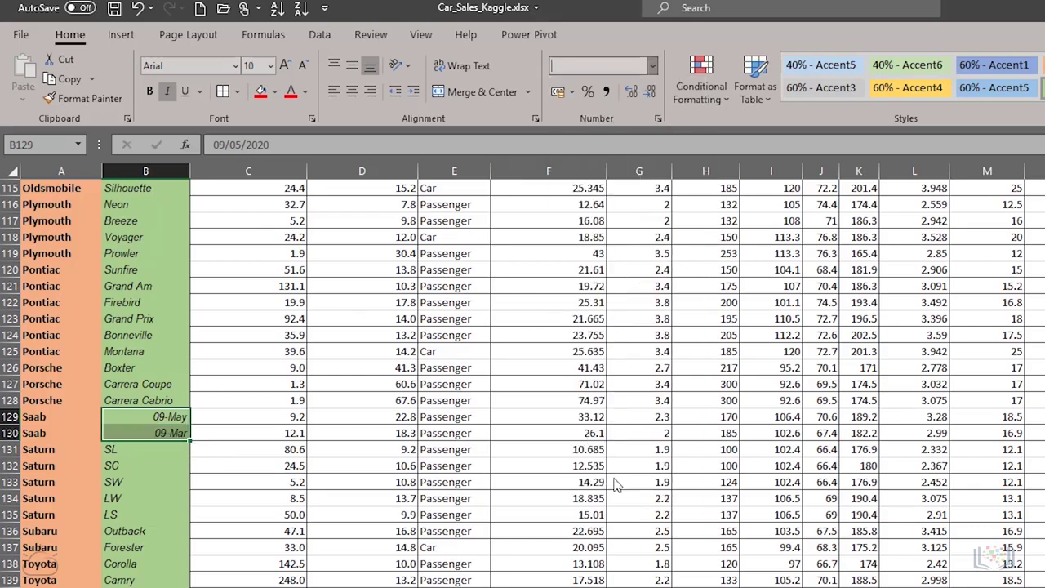
Re-enter the Saab model names as 9-5 in B129 and 9-3 in B130.
left_click(141, 419)
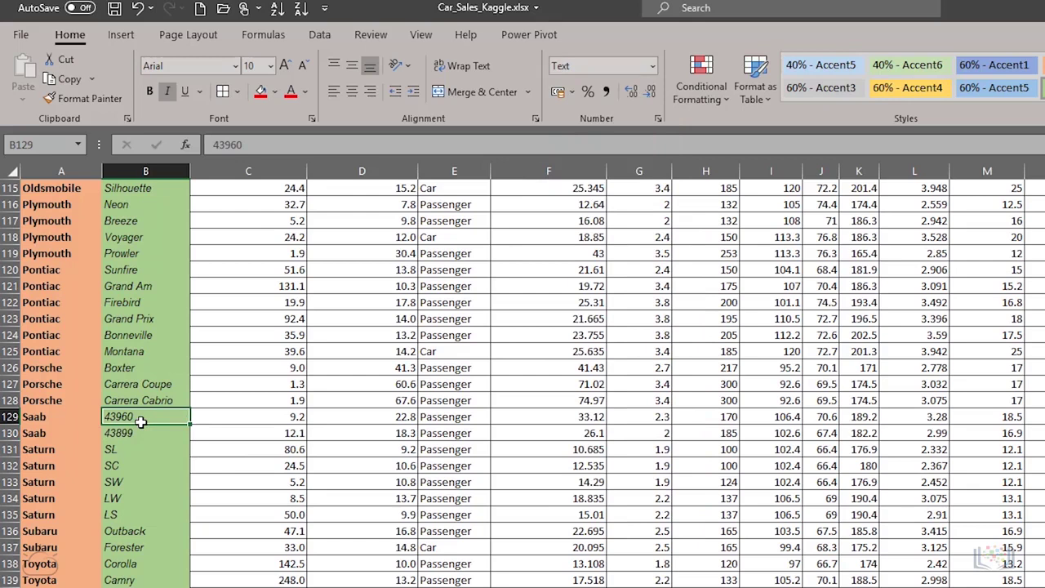
type("9-5")
key("Return")
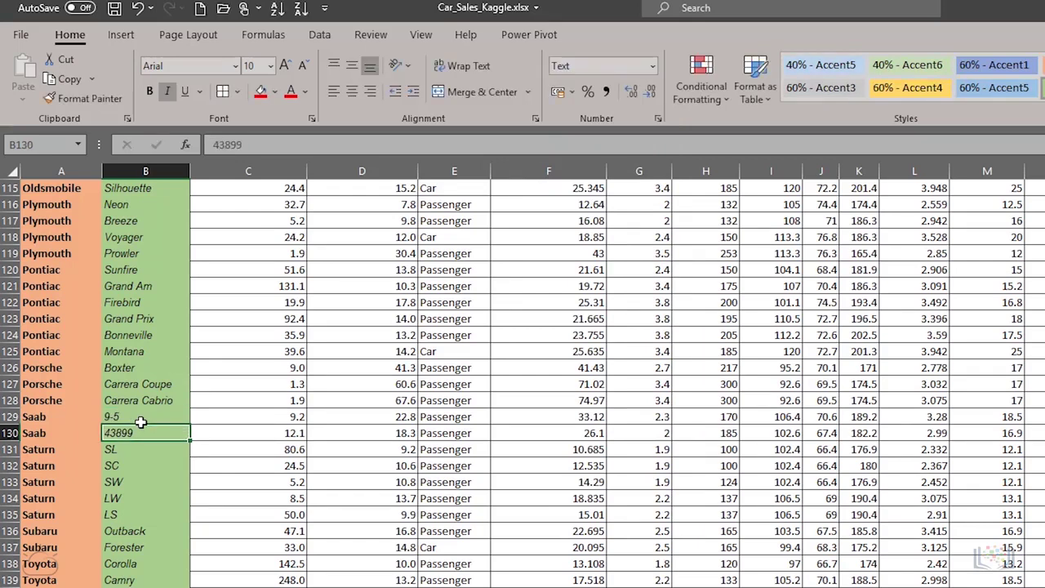
type("9-3")
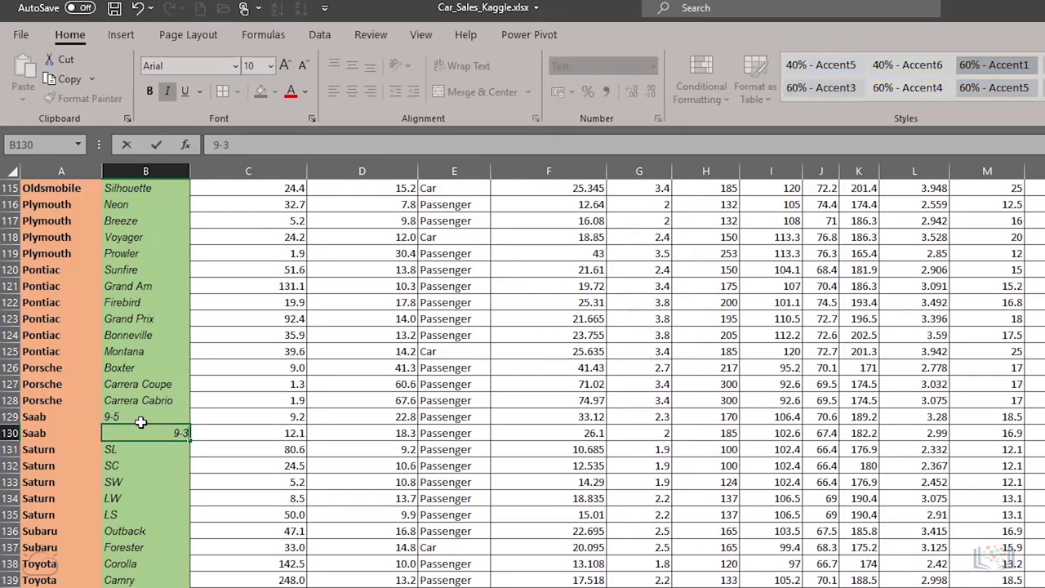
key("Return")
Format the entire Price column F as Currency with two decimal places and the $ English (United States) symbol.
key("ctrl+Home")
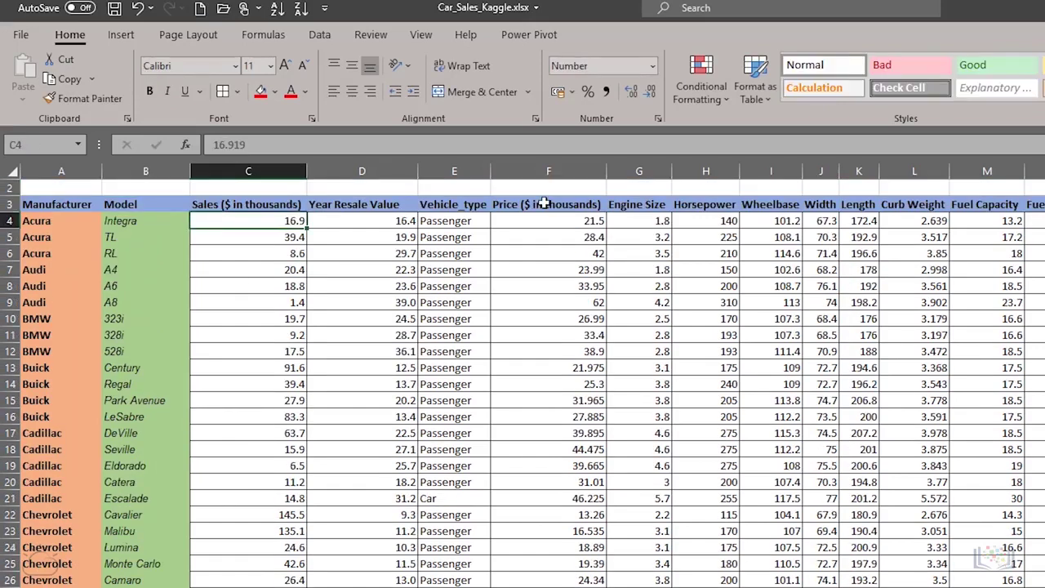
left_click(545, 205)
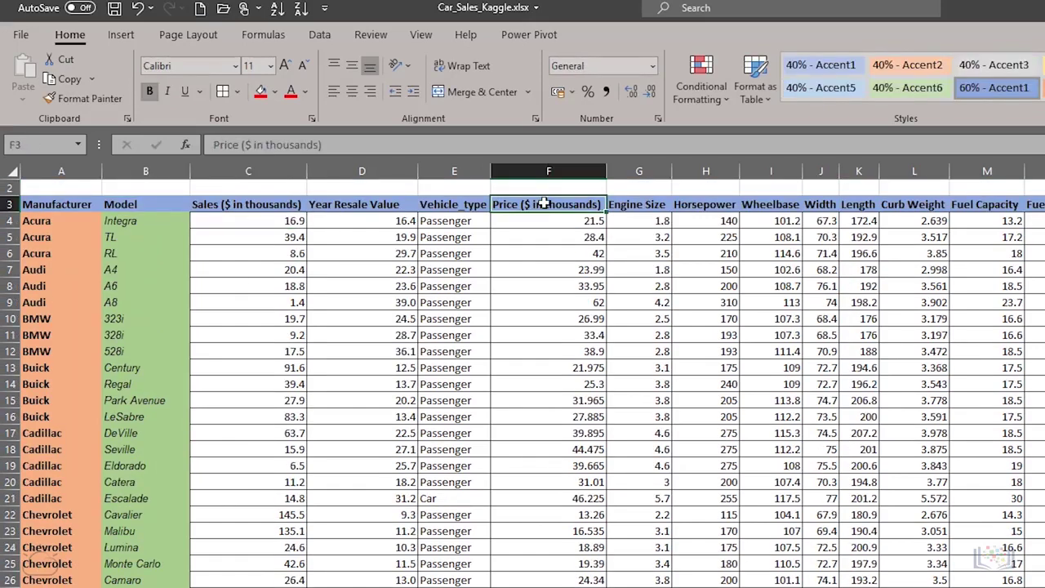
left_click(545, 220)
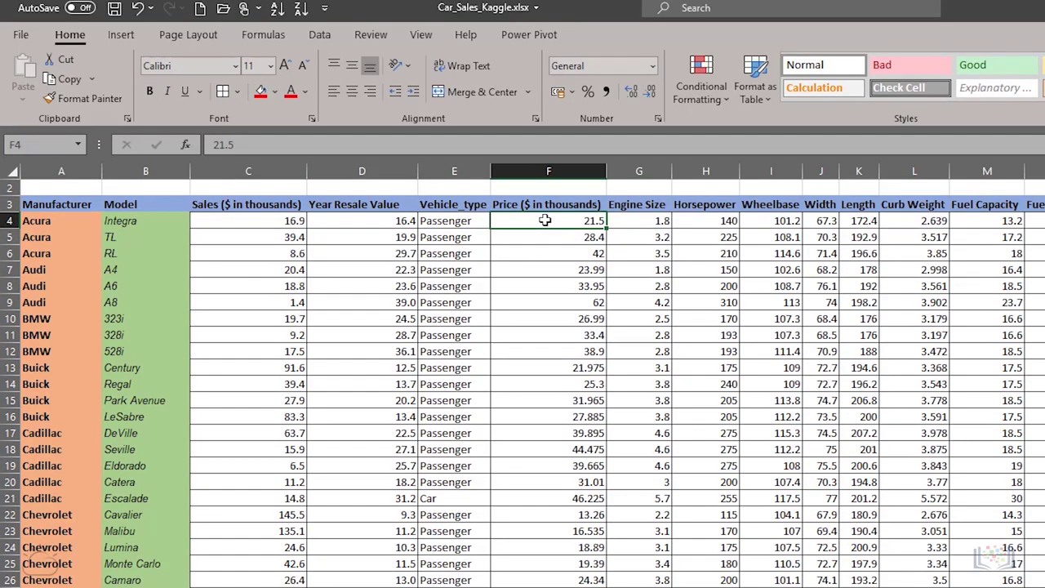
left_click(550, 171)
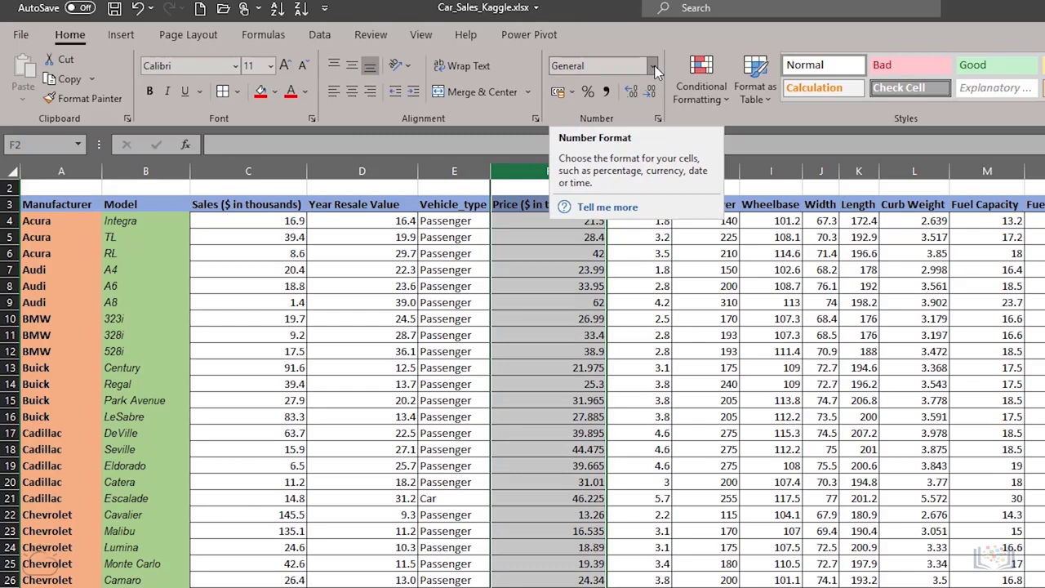
left_click(550, 171)
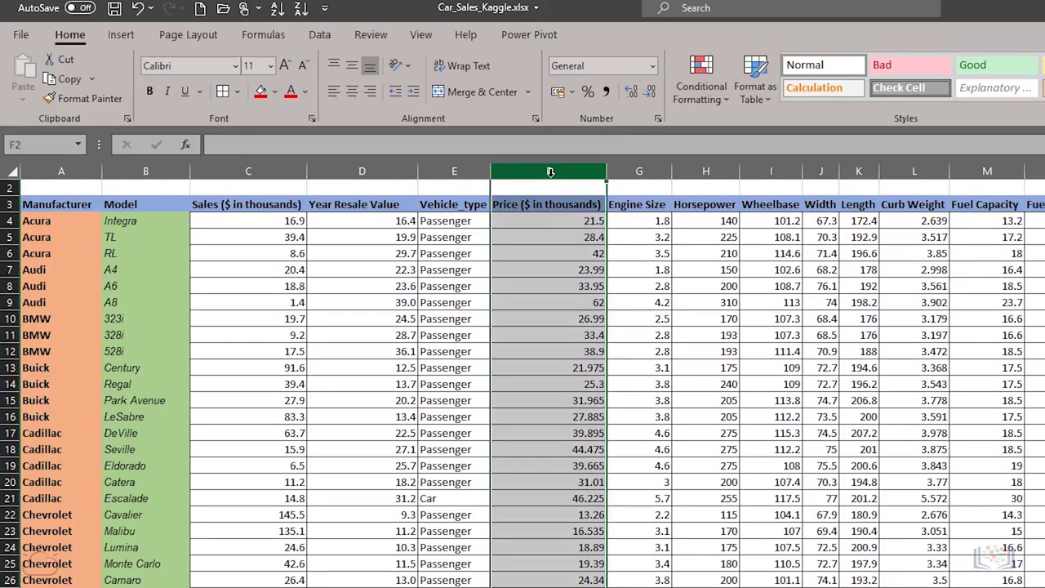
left_click(652, 67)
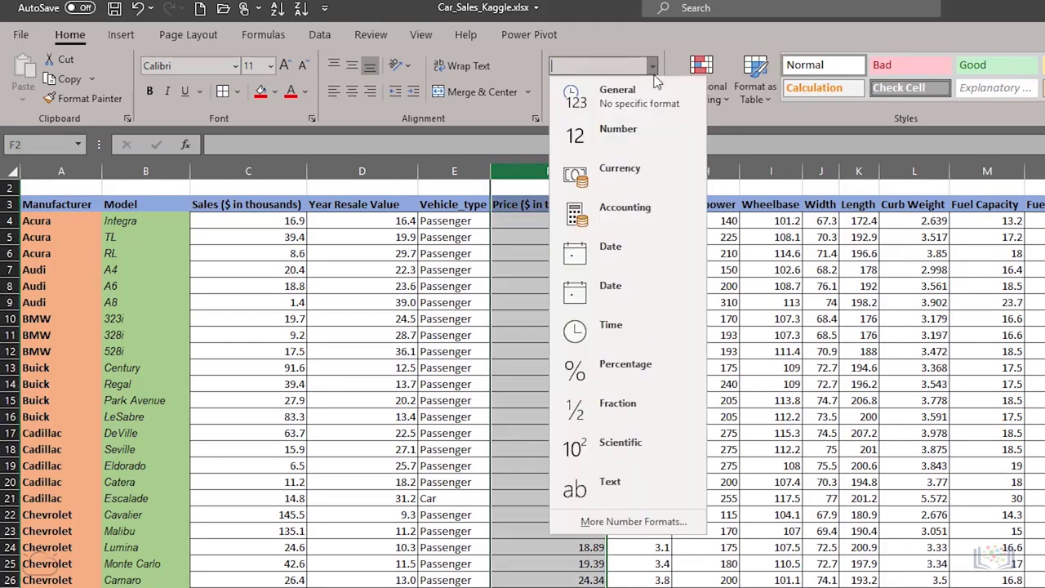
left_click(633, 520)
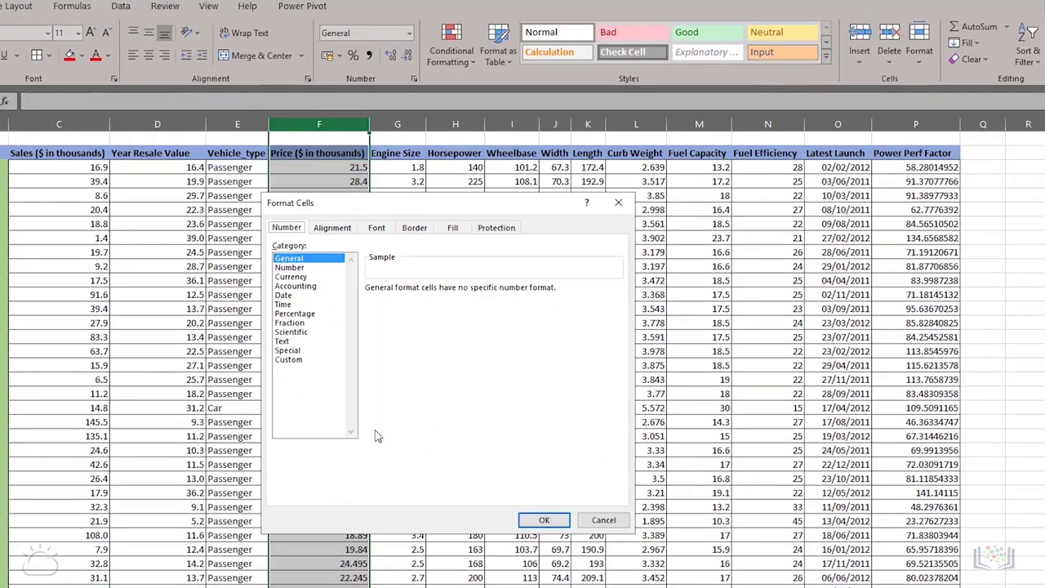
left_click(290, 278)
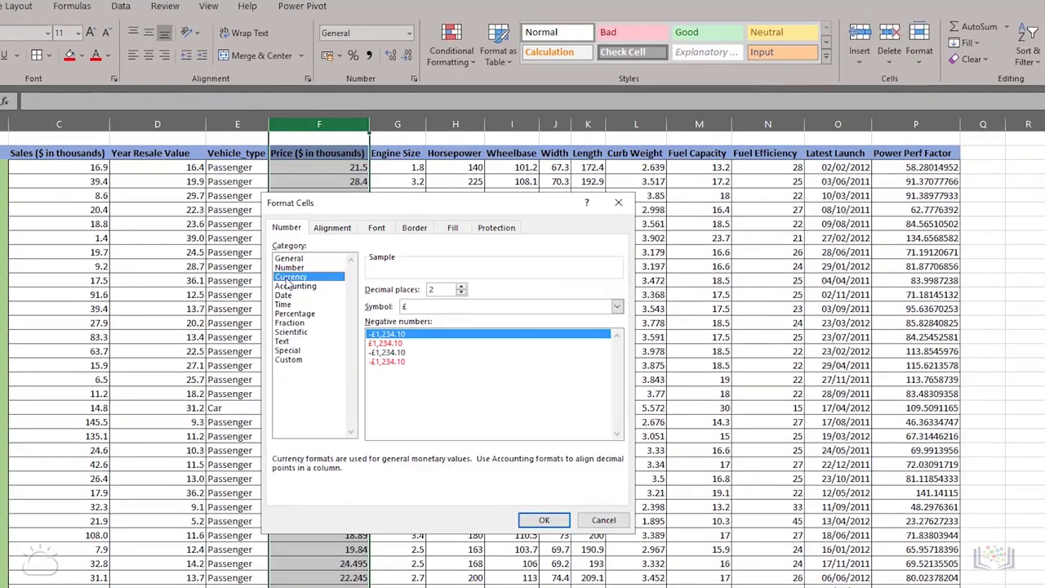
left_click(430, 309)
scroll(431, 404, "down", 2)
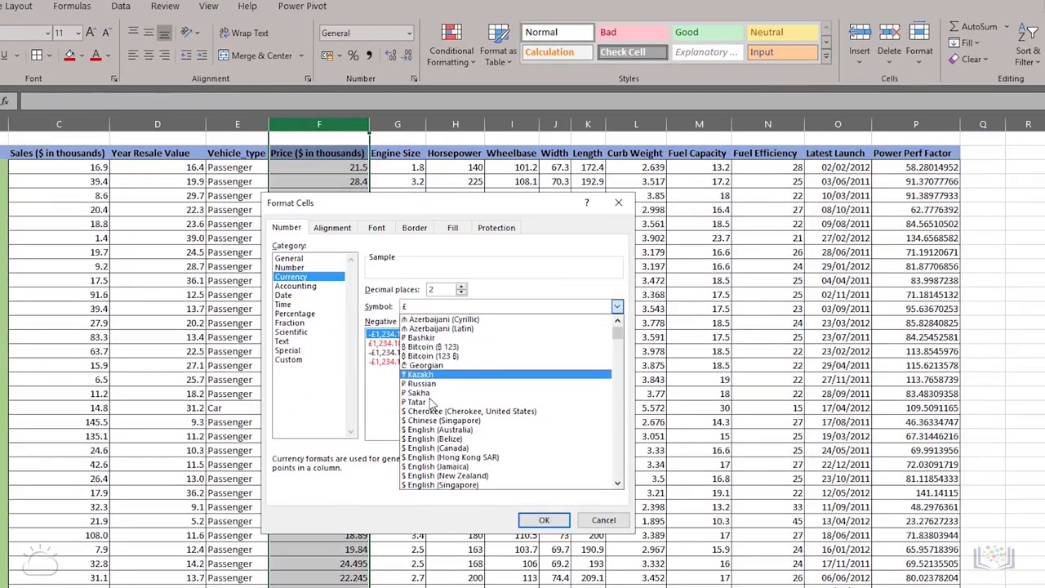
scroll(430, 404, "down", 2)
left_click(445, 467)
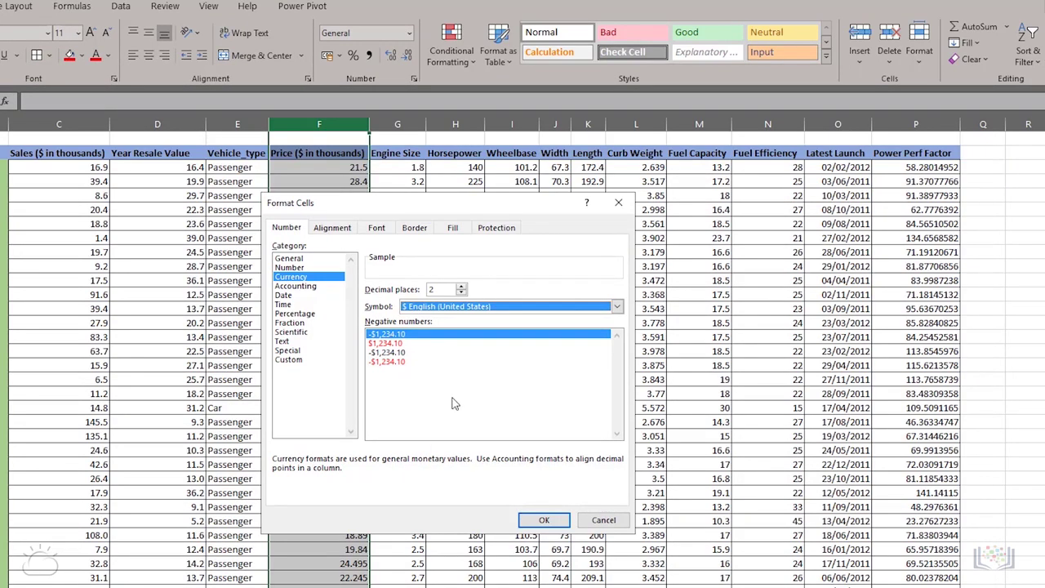
left_click(539, 520)
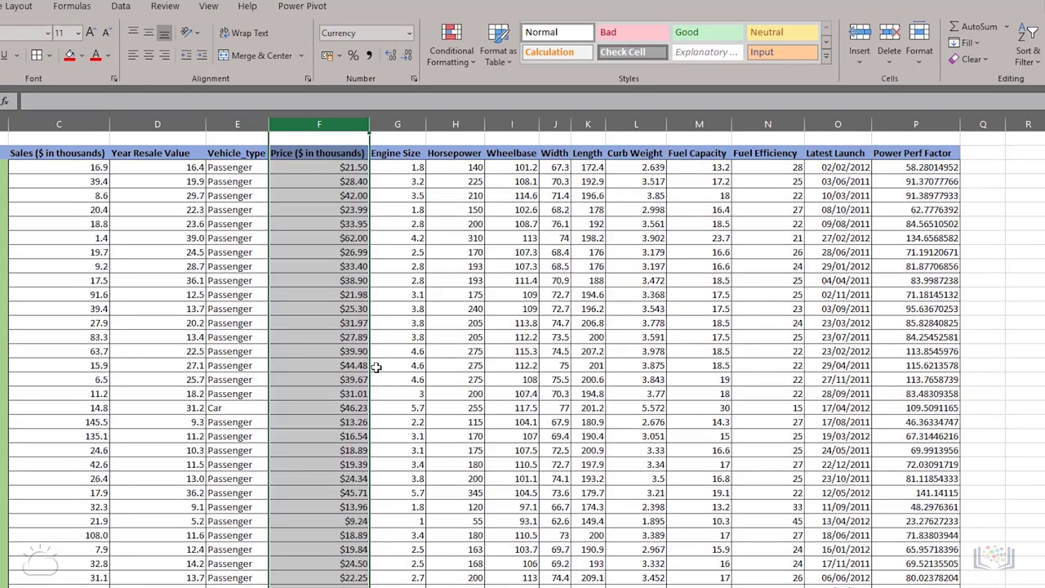